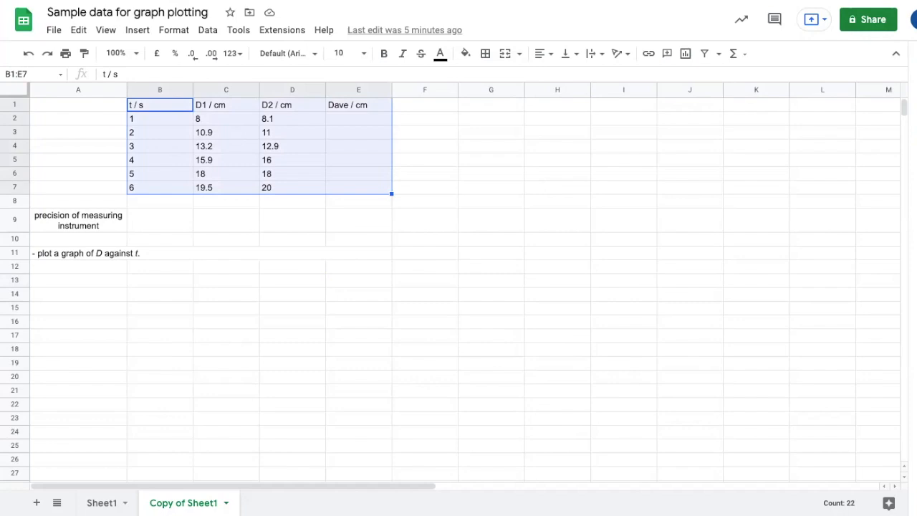
Step: Apply all borders to the table B1:E7 and center-align its contents
left_click(485, 53)
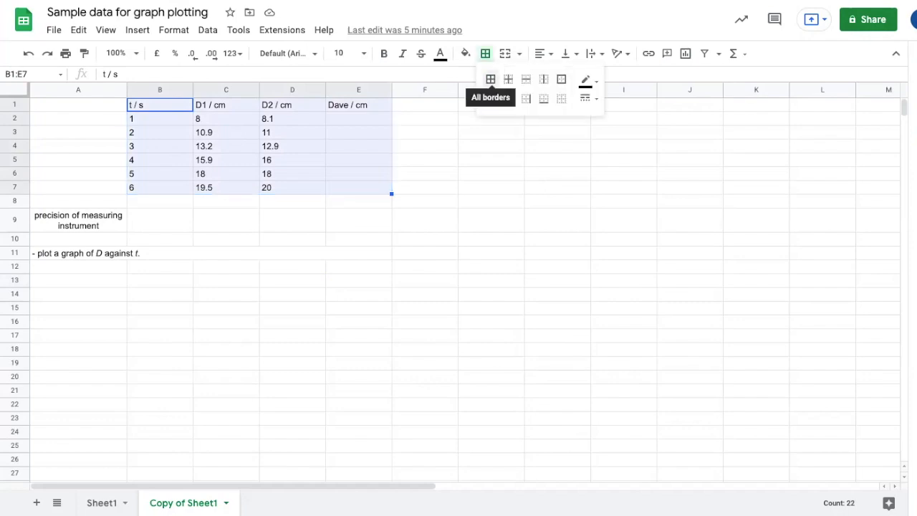
left_click(490, 79)
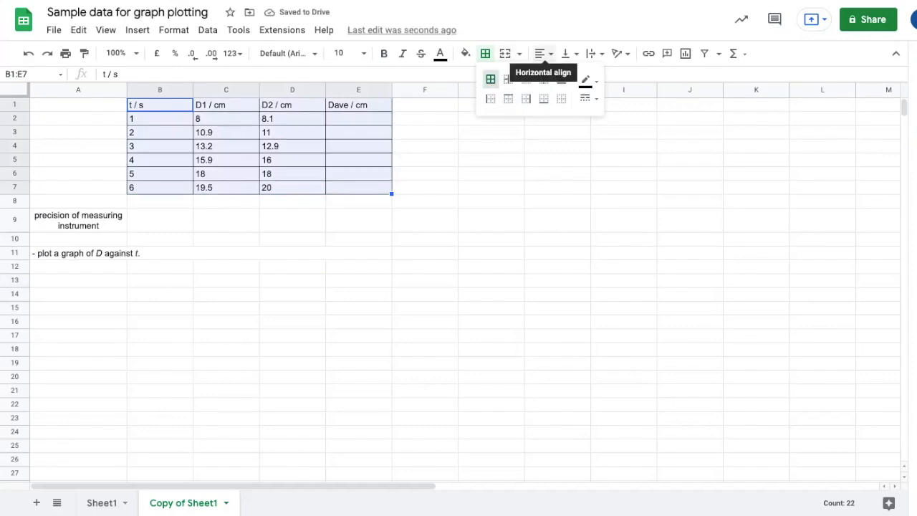
left_click(543, 53)
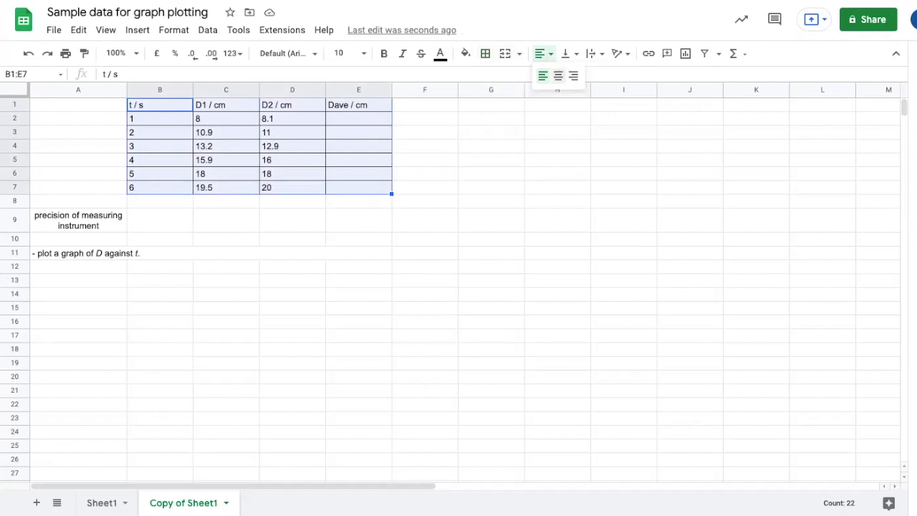
left_click(559, 75)
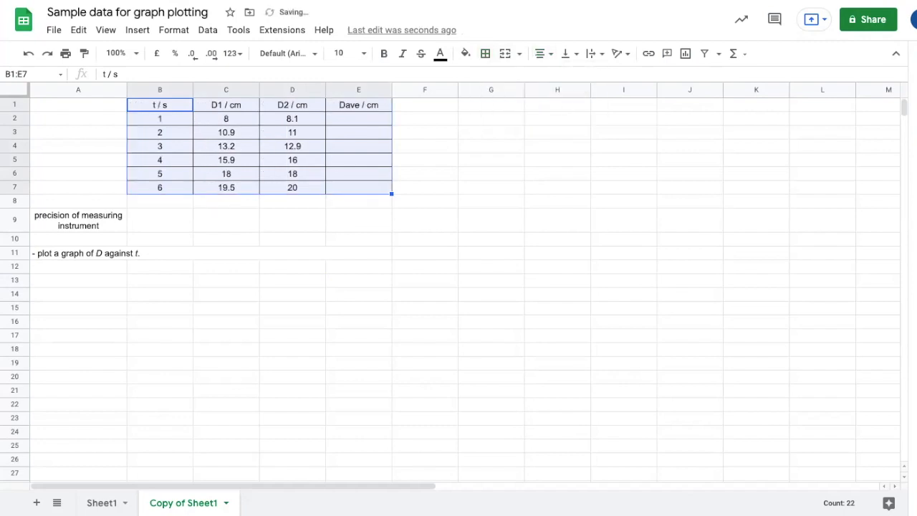
left_click(425, 220)
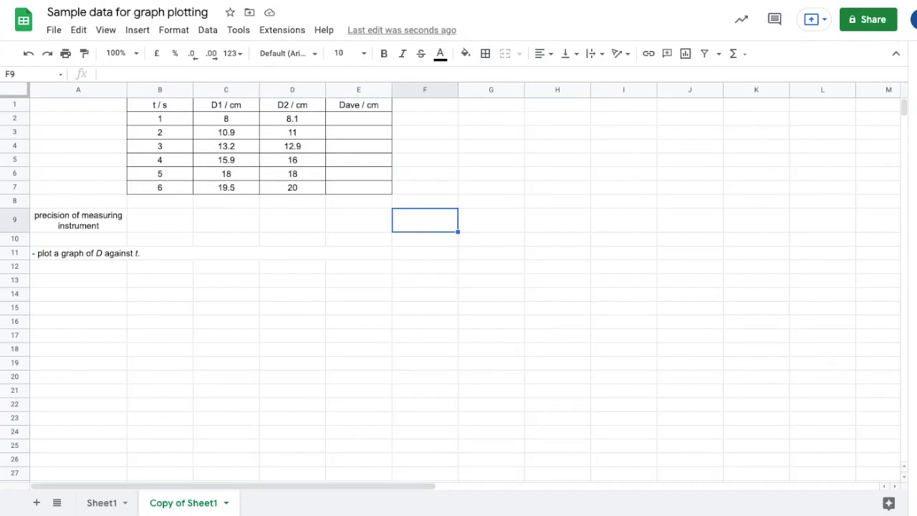
Step: Italicize the symbols t and D1 in the headers of columns B and C
double_click(160, 105)
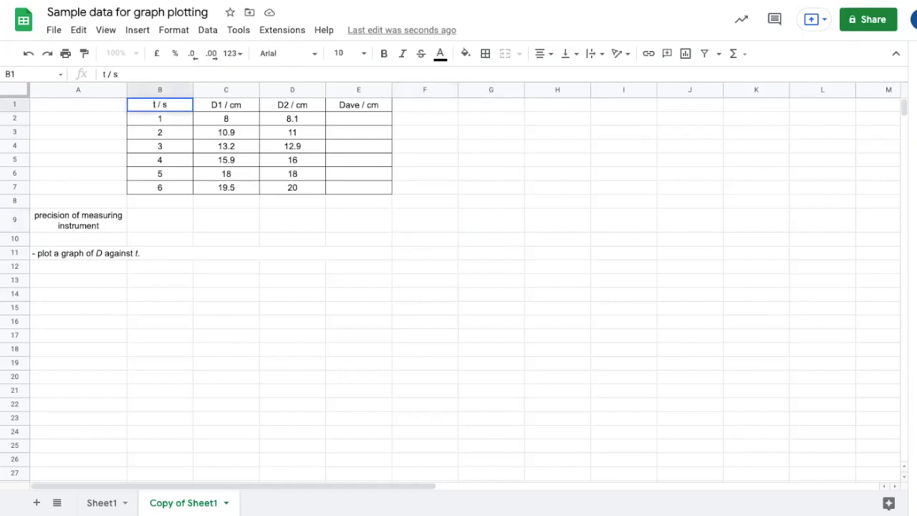
left_click(403, 53)
double_click(226, 105)
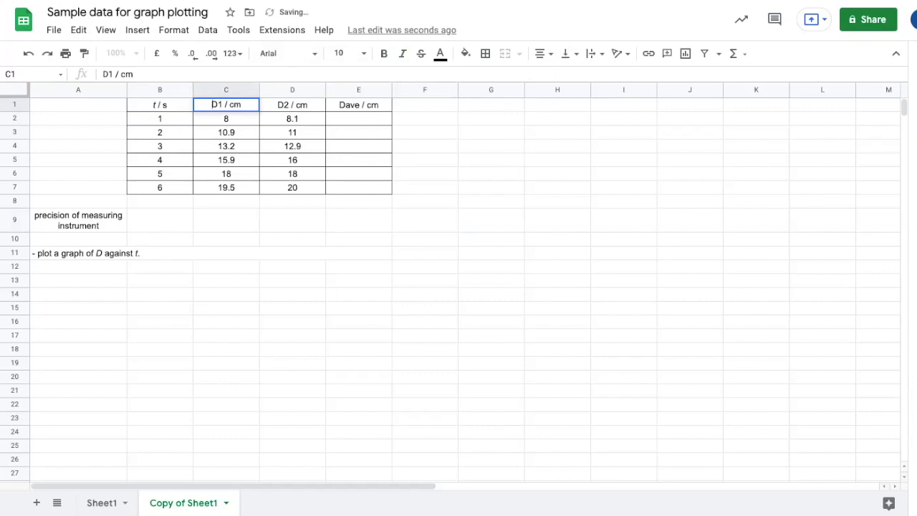
double_click(213, 105)
key("ctrl+i")
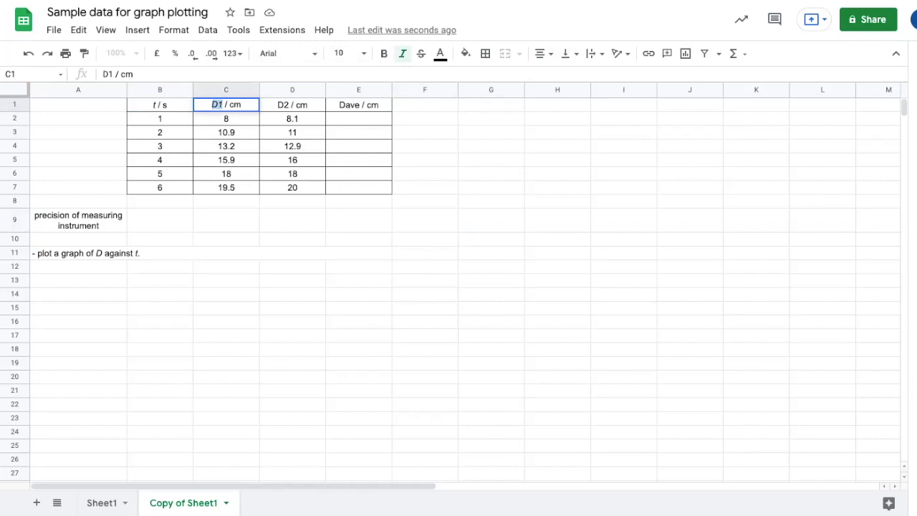
Step: Italicize the symbols D2 and Dave in the headers of columns D and E
left_click(292, 132)
double_click(292, 105)
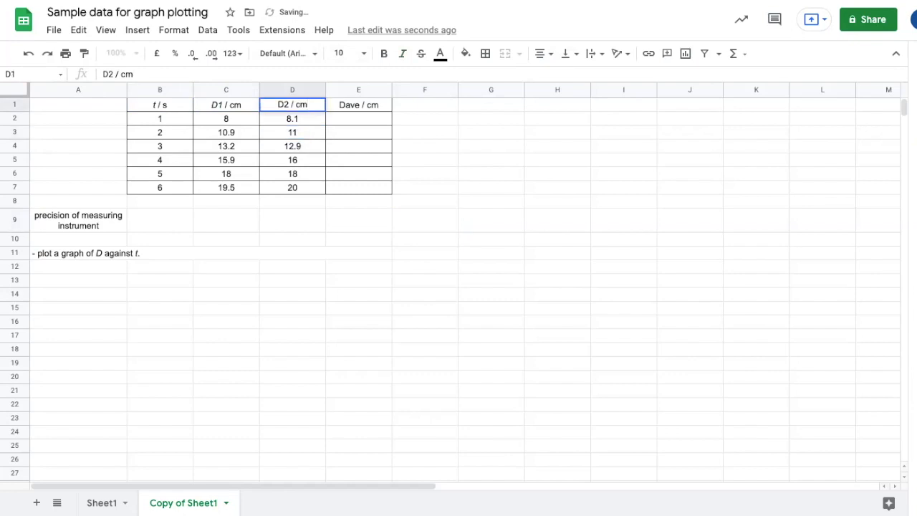
key("shift+Right")
key("shift+Right")
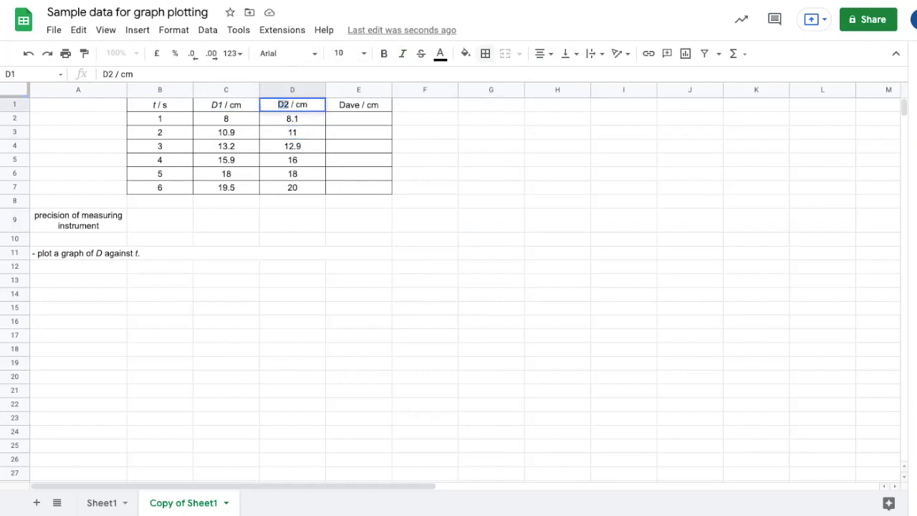
left_click(403, 53)
key("Tab")
key("Return")
key("Home")
key("shift+Right")
key("shift+Right")
key("shift+Right")
key("shift+Right")
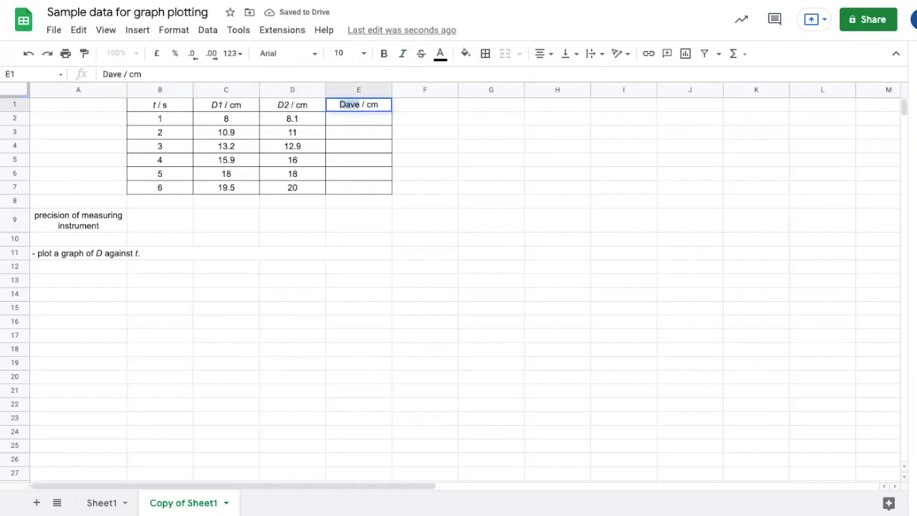
key("ctrl+i")
key("Return")
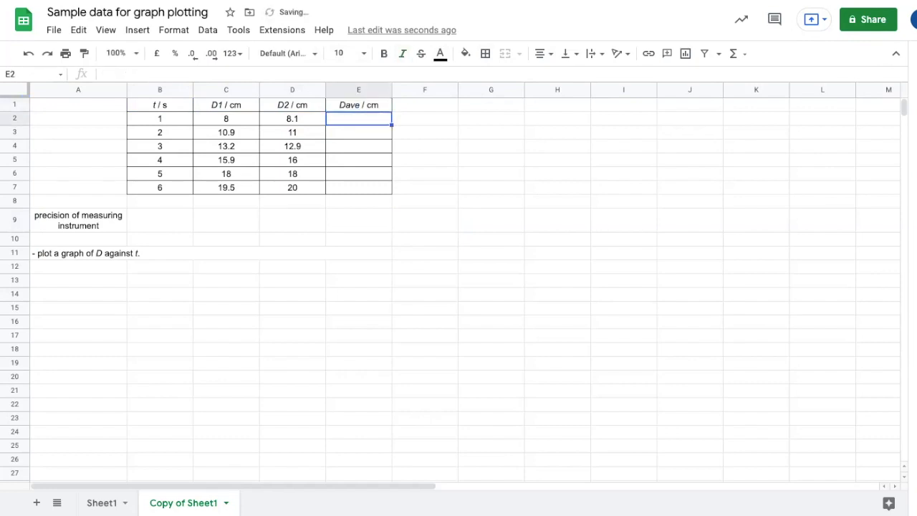
Step: Enter 0.1 s as the time measuring precision in B9
left_click(358, 280)
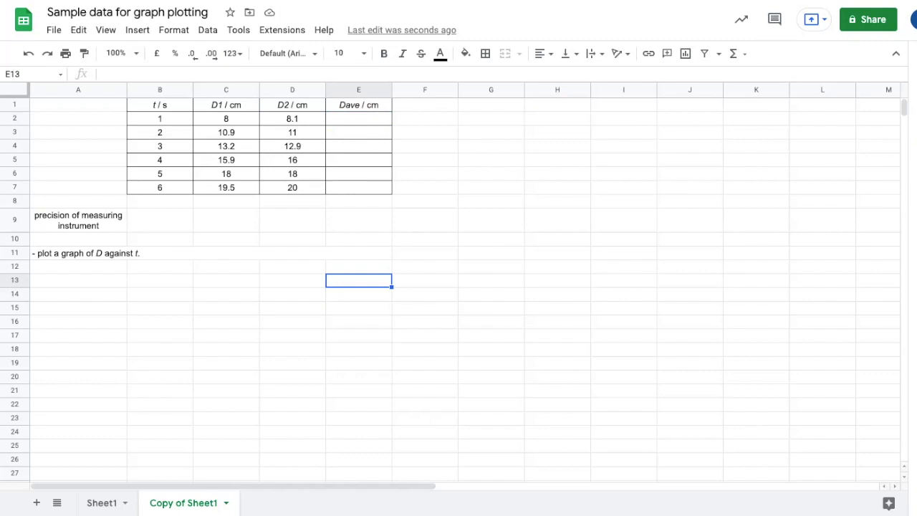
left_click(160, 220)
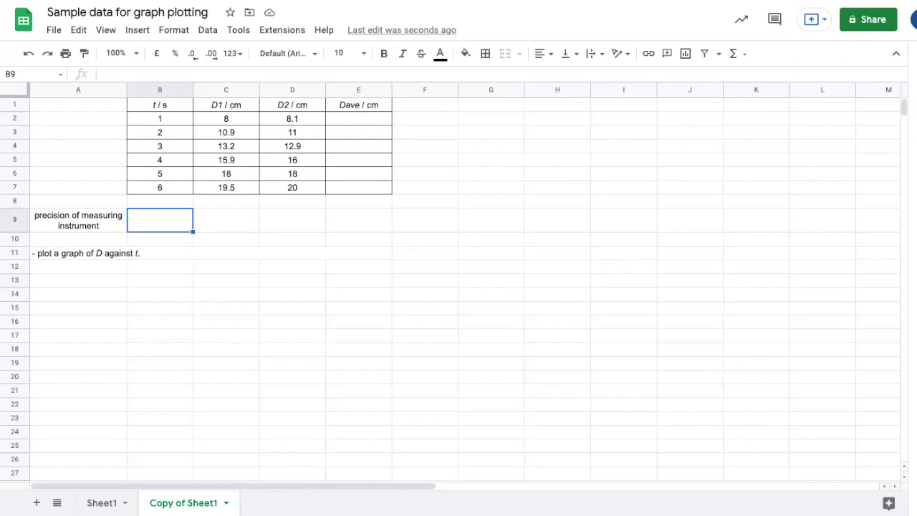
type("0.1 s")
key("Return")
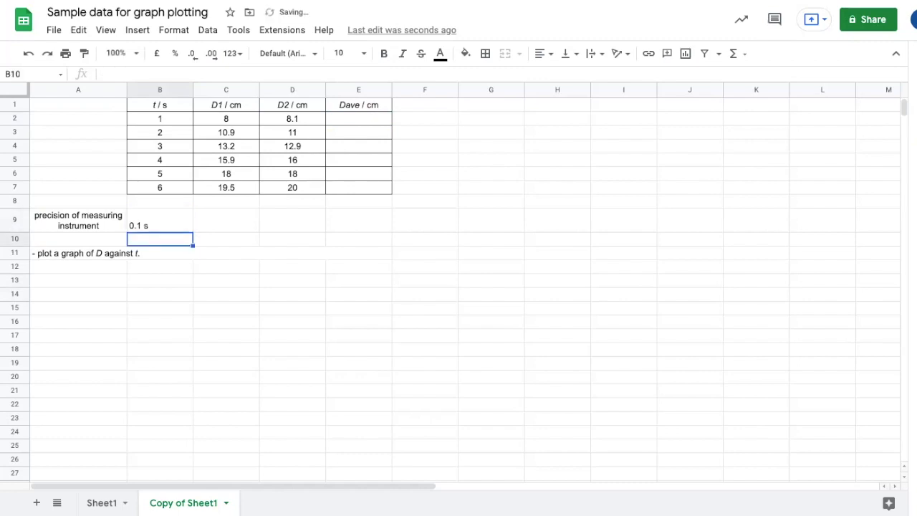
Step: Format the time values B2:B7 as numbers with one decimal place
left_click(159, 220)
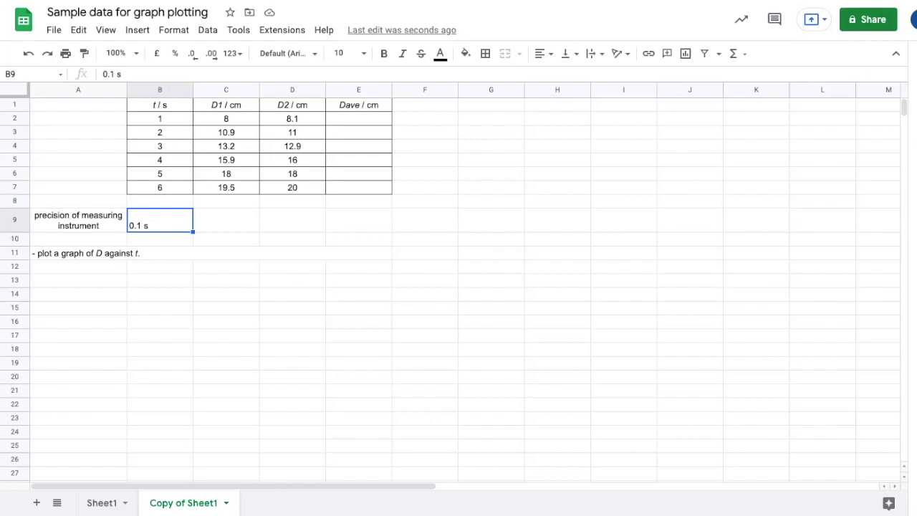
left_click_drag(160, 118, 160, 187)
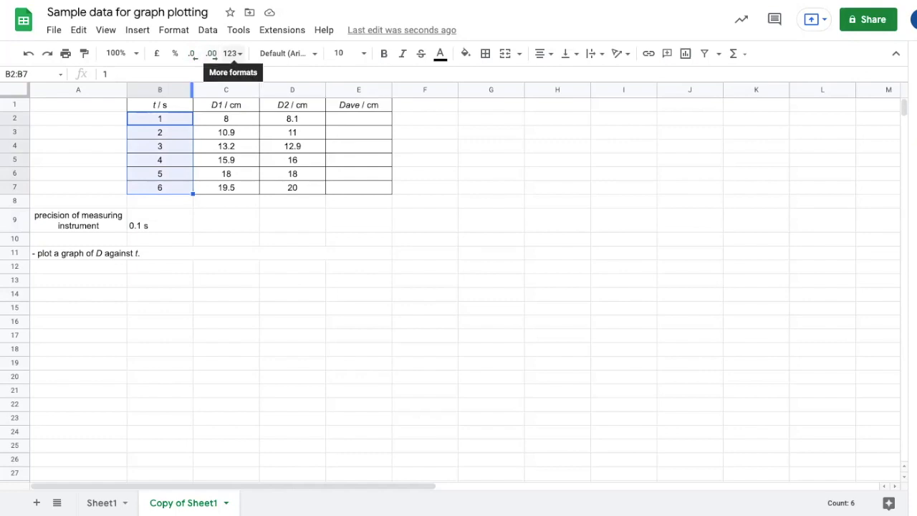
left_click(232, 53)
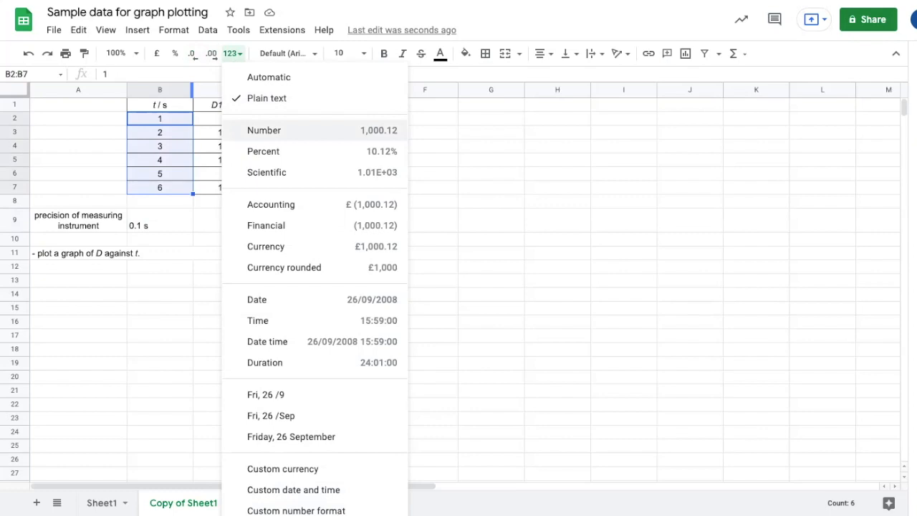
left_click(263, 130)
left_click(212, 53)
left_click(192, 53)
left_click(211, 53)
left_click(192, 53)
left_click(192, 53)
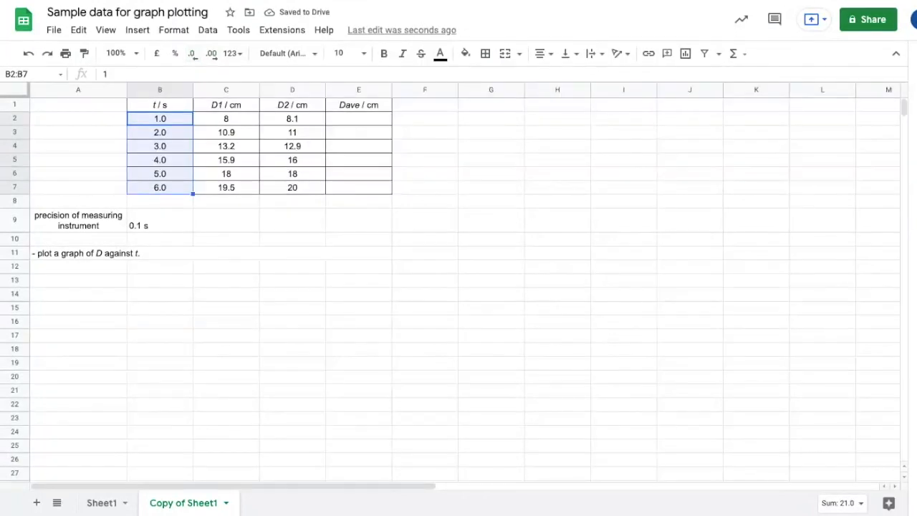
Step: Label the time column with (IV) in B8 below the table
left_click(160, 201)
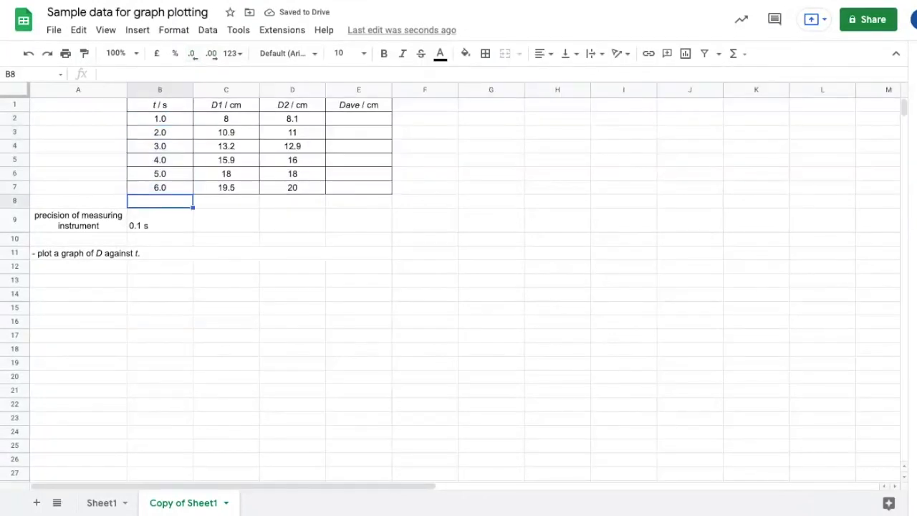
type("(IV)")
key("Return")
key("Up")
Step: Enter 0.1 cm as the distance measuring precision in C9
left_click(225, 220)
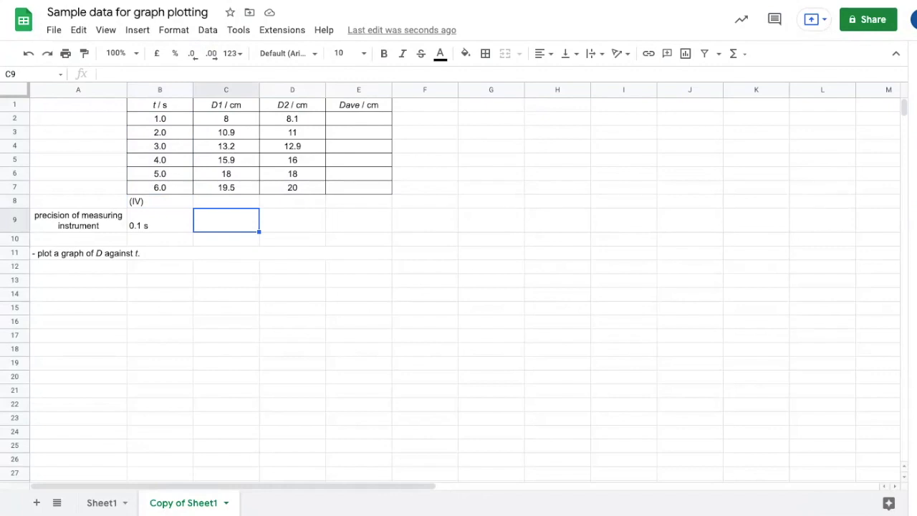
type("1 mm")
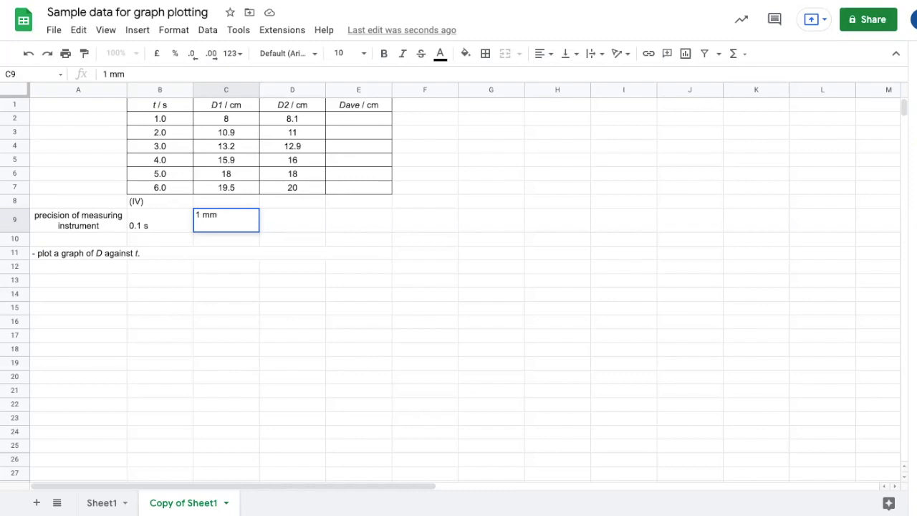
key("BackSpace")
key("BackSpace")
key("BackSpace")
key("BackSpace")
type("0.1 cm")
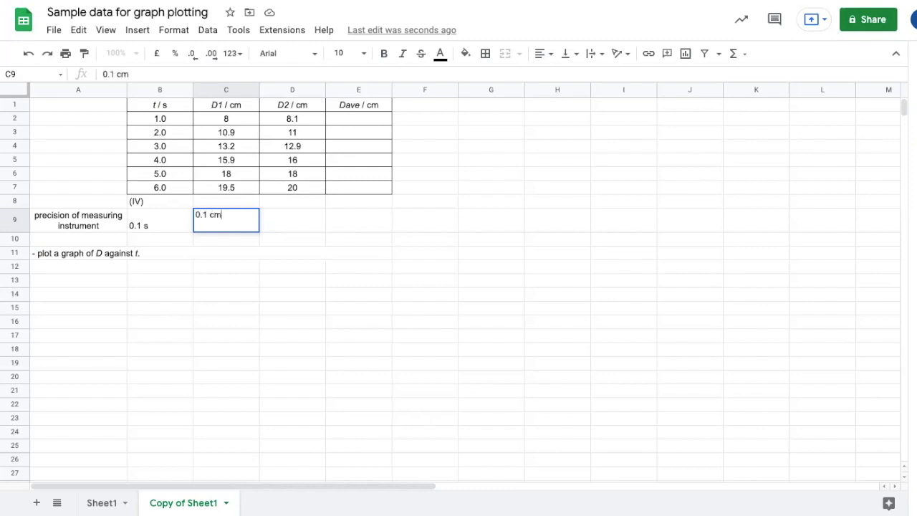
key("Return")
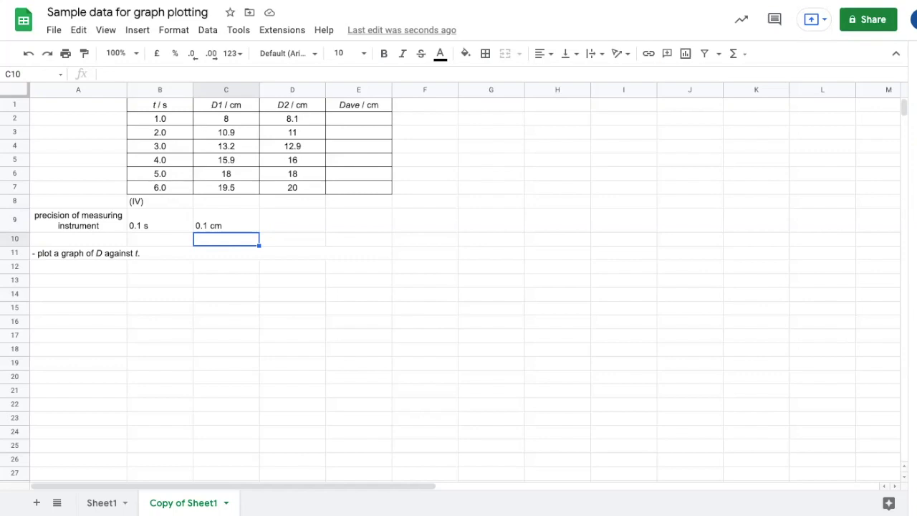
Step: Format the distance values C2:E7 as numbers with one decimal place
left_click(226, 119)
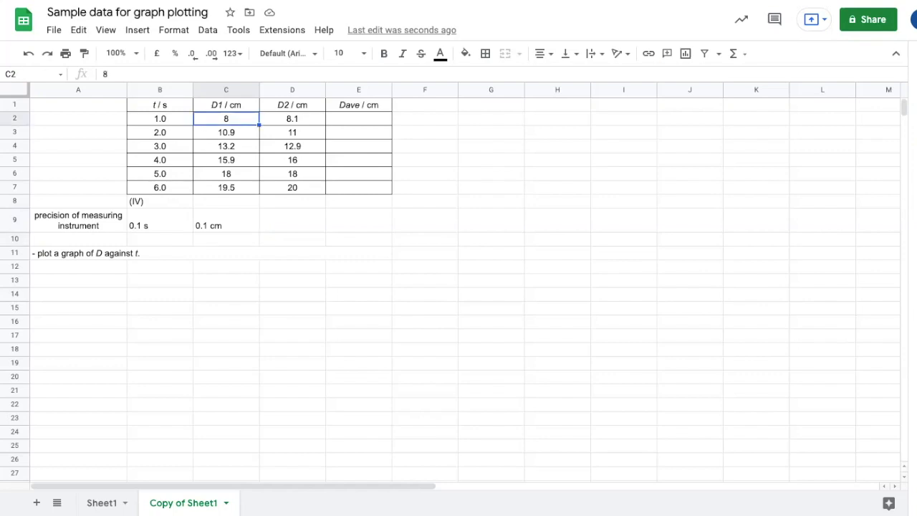
left_click_drag(226, 119, 359, 188)
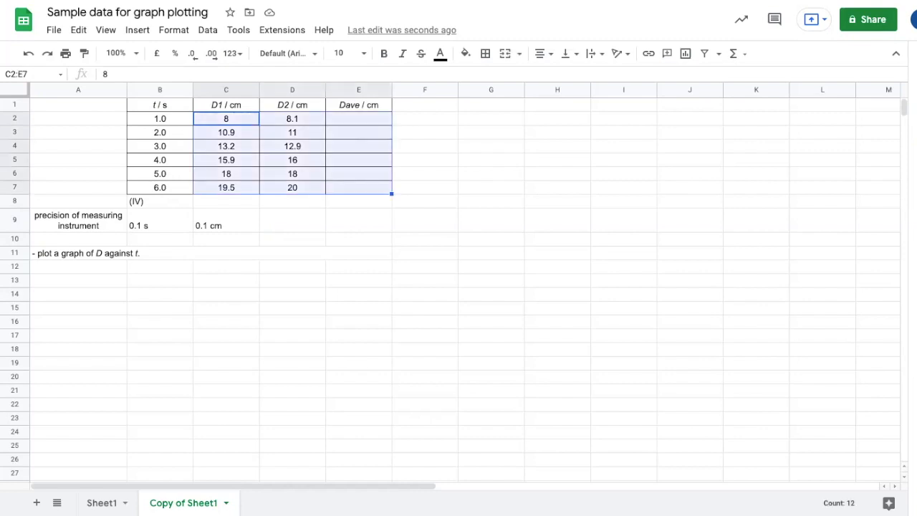
left_click(231, 53)
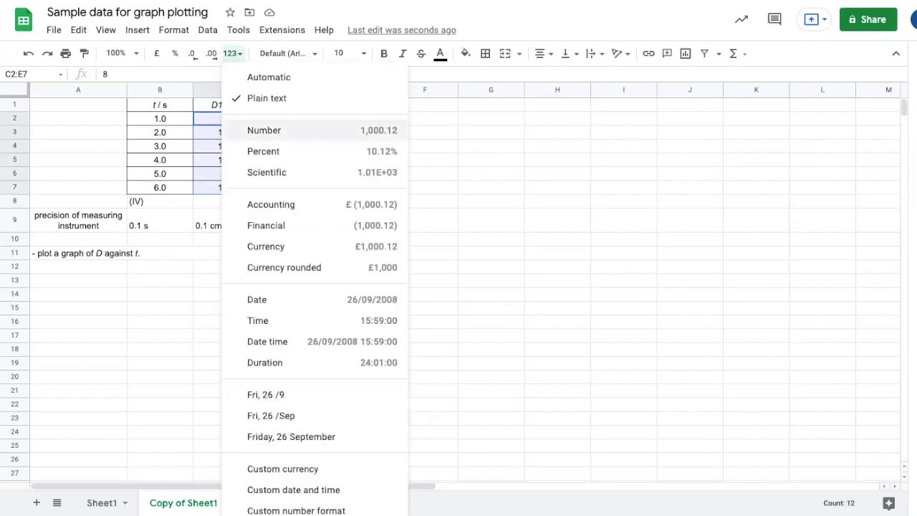
left_click(264, 130)
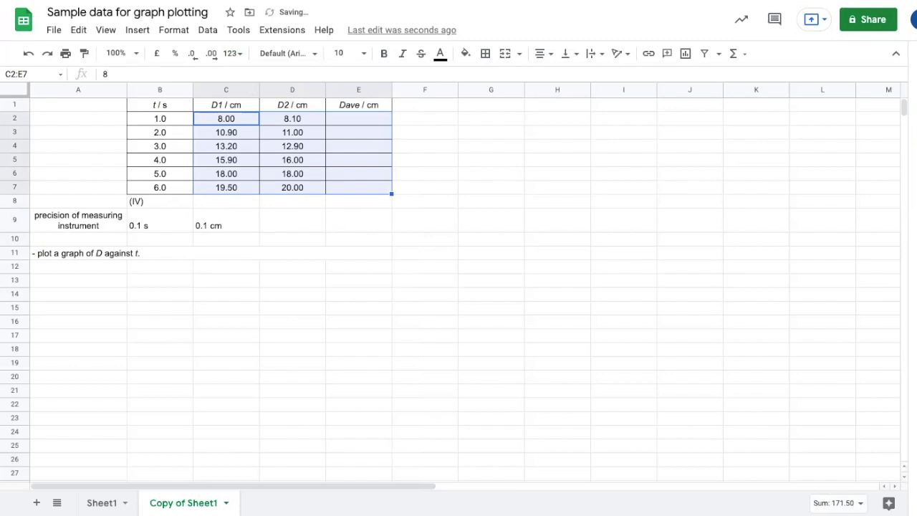
left_click(212, 53)
left_click(192, 53)
left_click(192, 54)
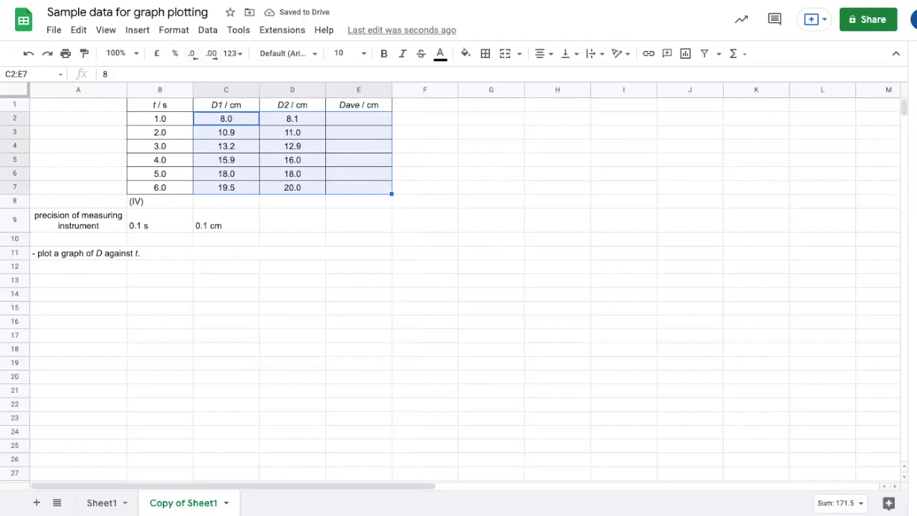
Step: Copy the 0.1 cm precision from C9 into D9 and E9
left_click(292, 220)
left_click(227, 220)
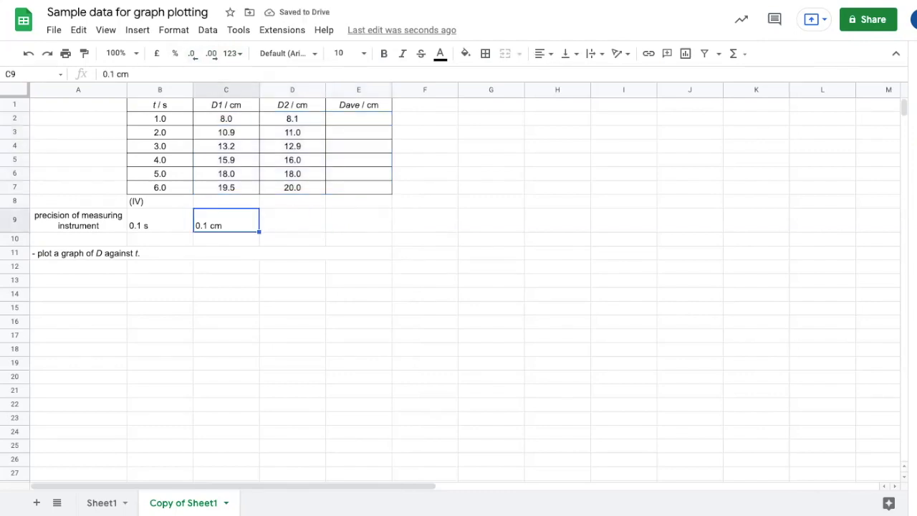
key("ctrl+c")
left_click(292, 219)
key("ctrl+v")
left_click(358, 220)
key("ctrl+v")
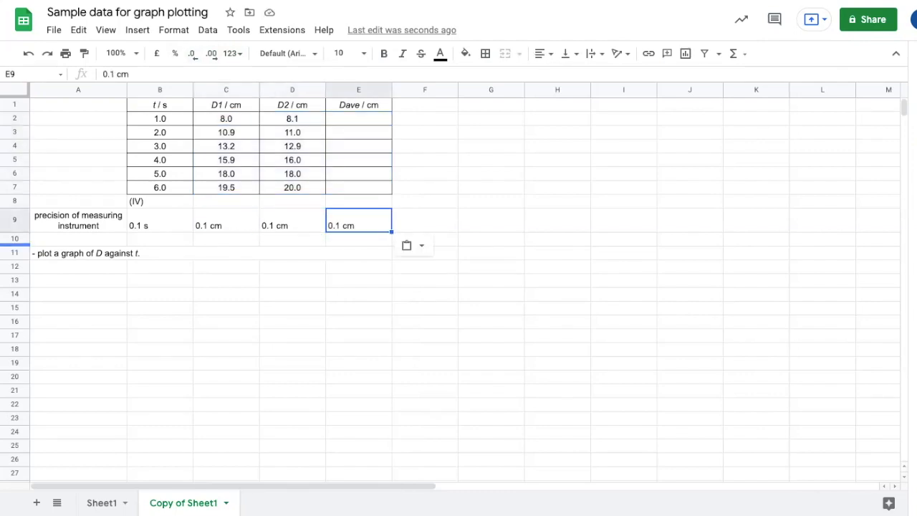
left_click(14, 220)
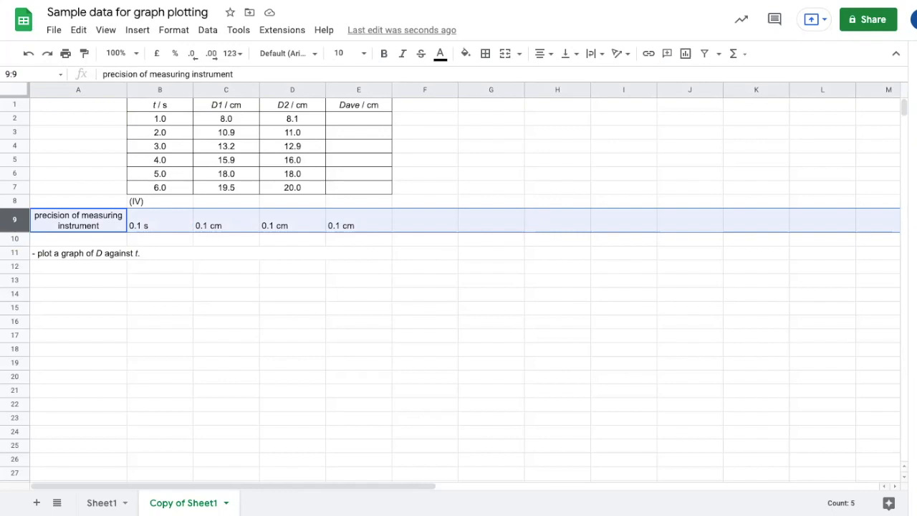
left_click(226, 239)
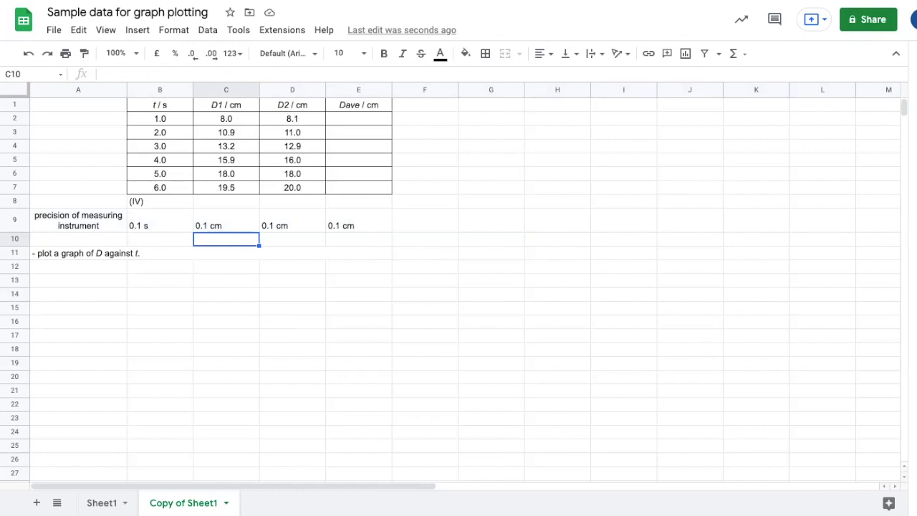
Step: Enter the formula =(C2+D2)/2 in E2 to average the two distance readings
left_click(358, 118)
type("=")
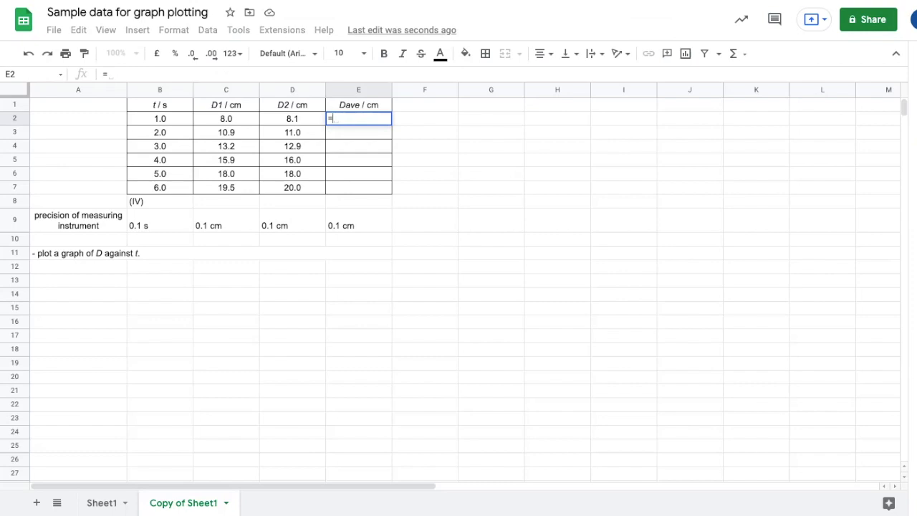
type("(C2+")
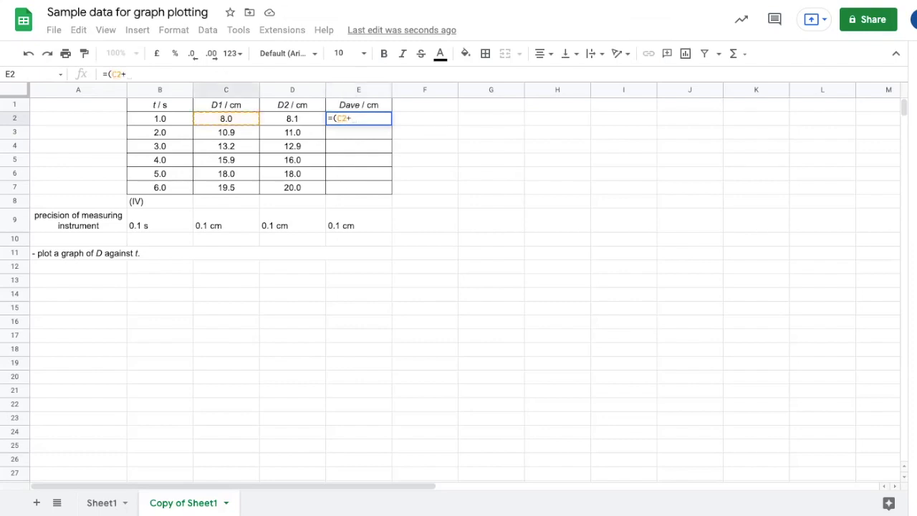
type("D2)")
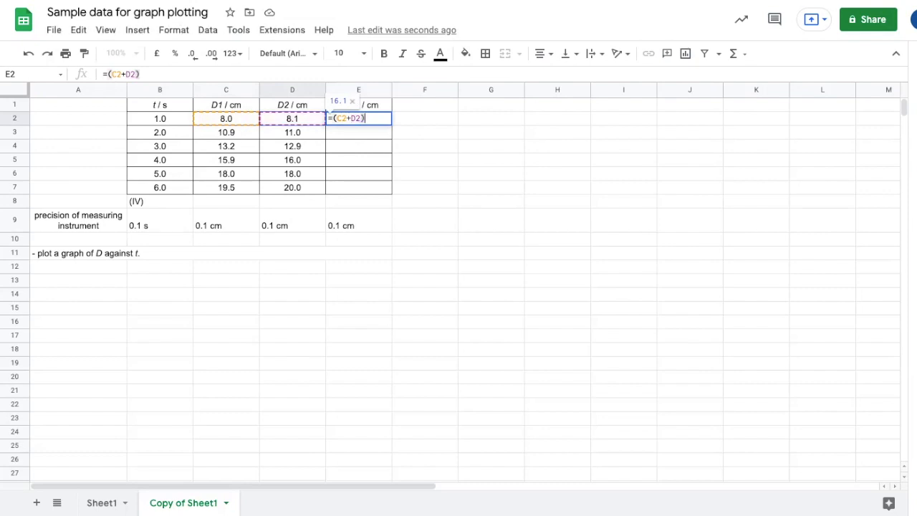
type("/")
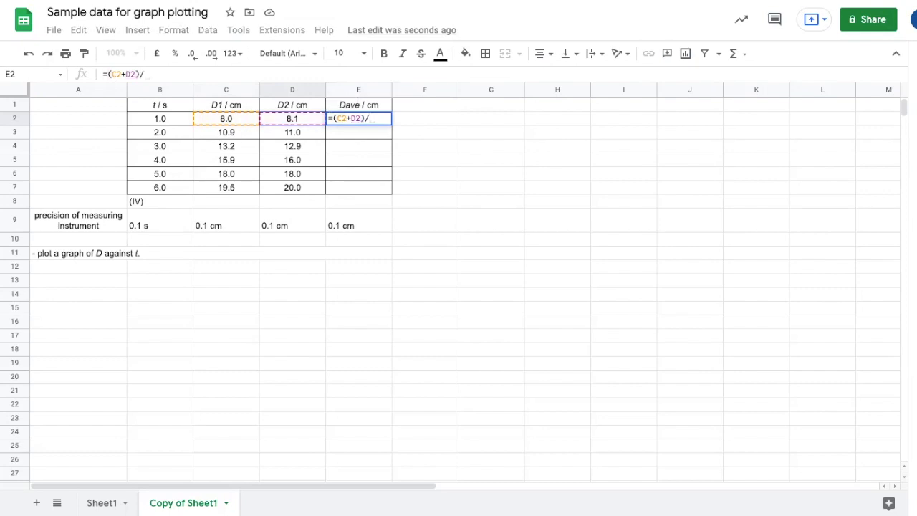
type("2")
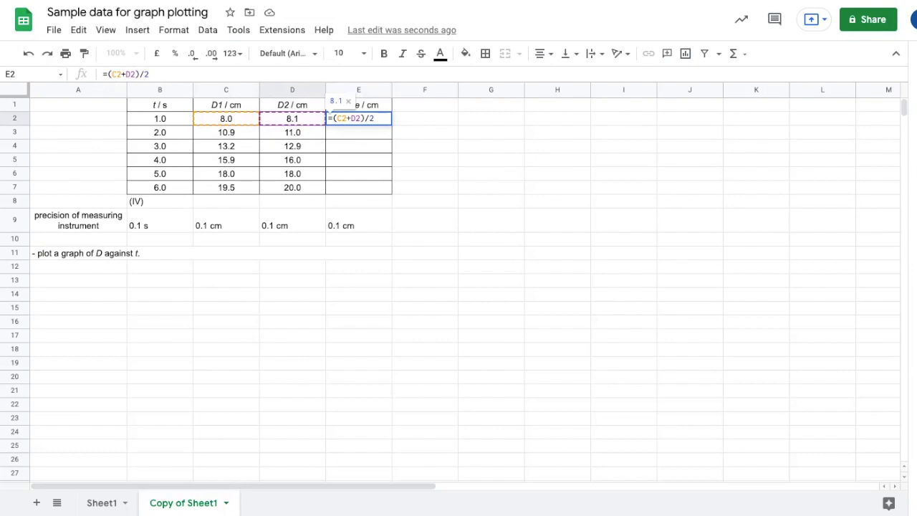
key("Return")
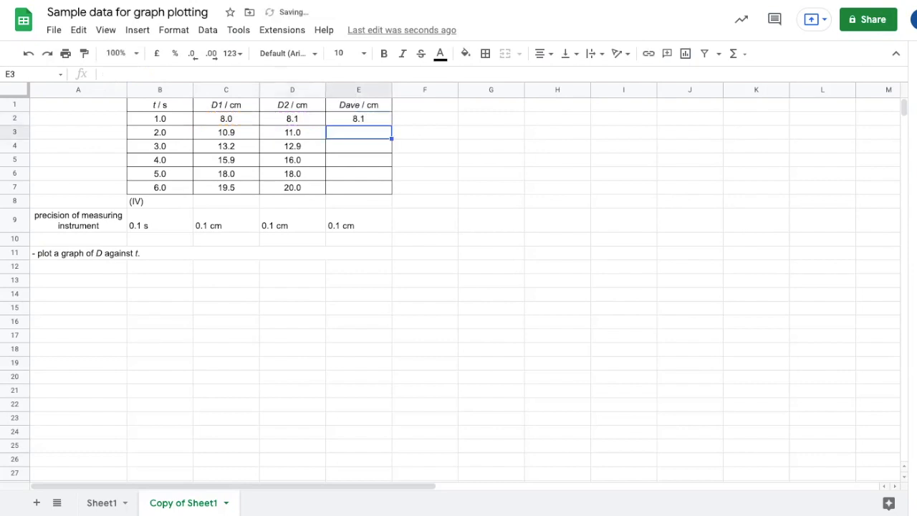
Step: Fill the average formula down through E7 and check the formulas in the averaged distance column
left_click(359, 119)
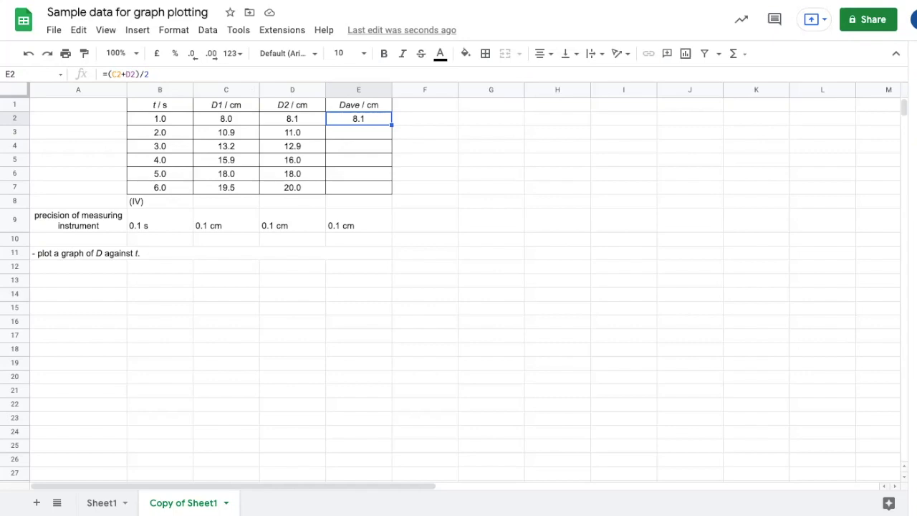
left_click(358, 132)
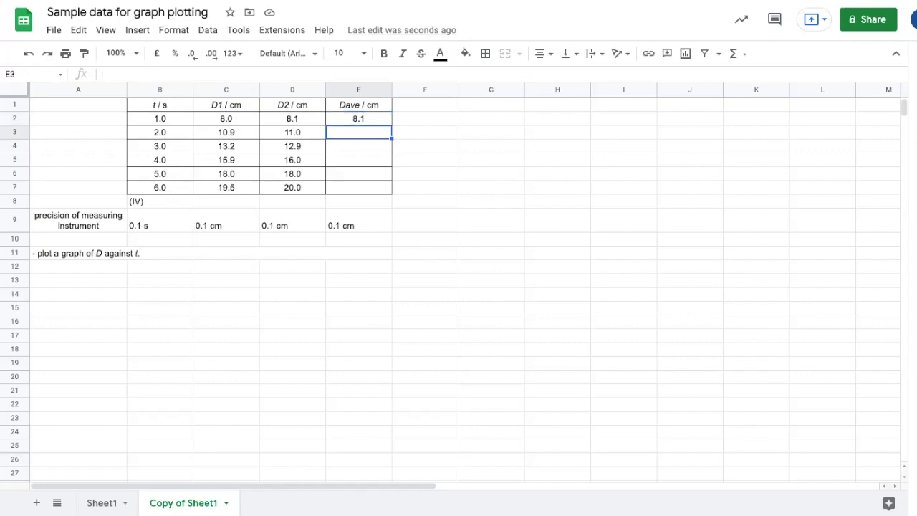
left_click(358, 119)
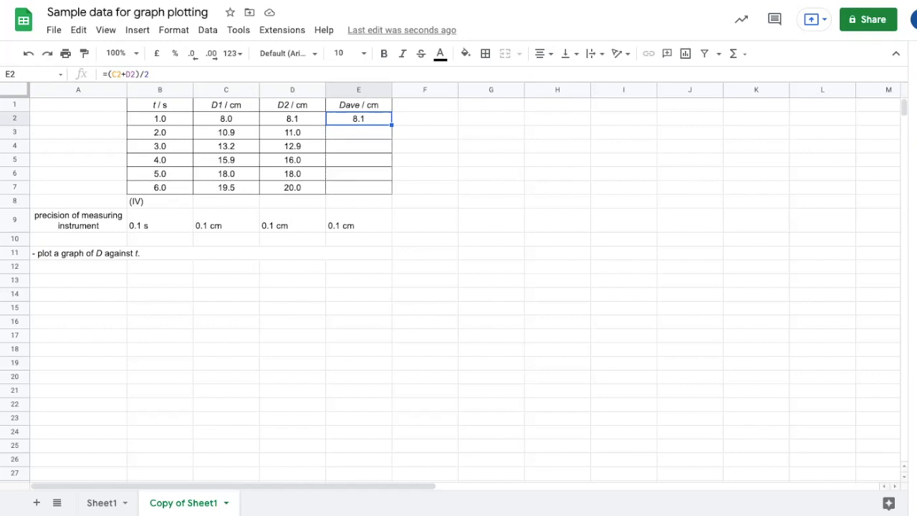
double_click(391, 125)
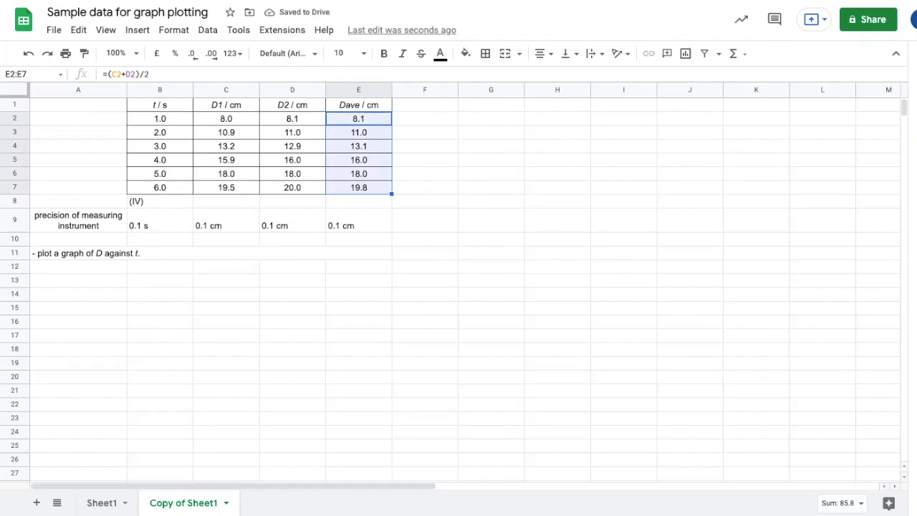
left_click(359, 188)
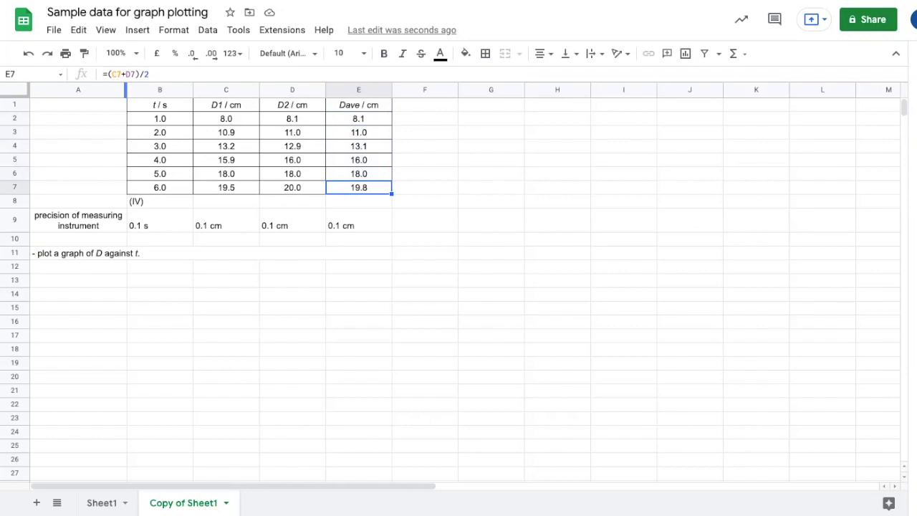
key("Up")
key("Up")
key("Up")
key("Up")
key("Up")
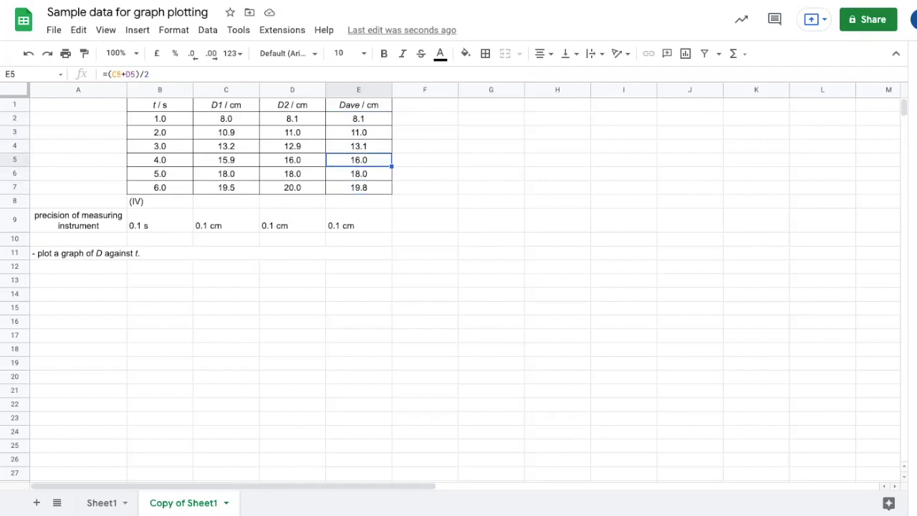
key("Down")
key("Down")
key("Down")
key("Down")
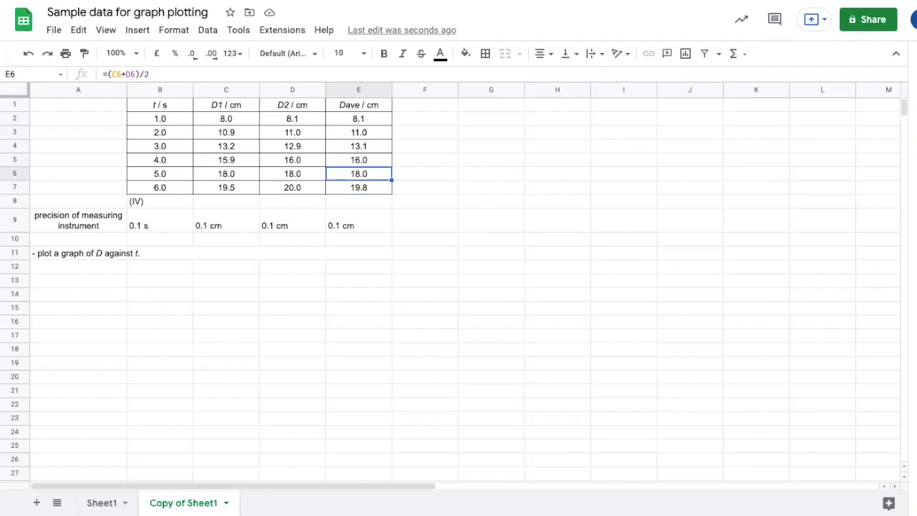
Step: Copy the table B1:E7 into the 'Part of a sample report' document below 'Table:' as an unlinked table
left_click_drag(159, 105, 359, 187)
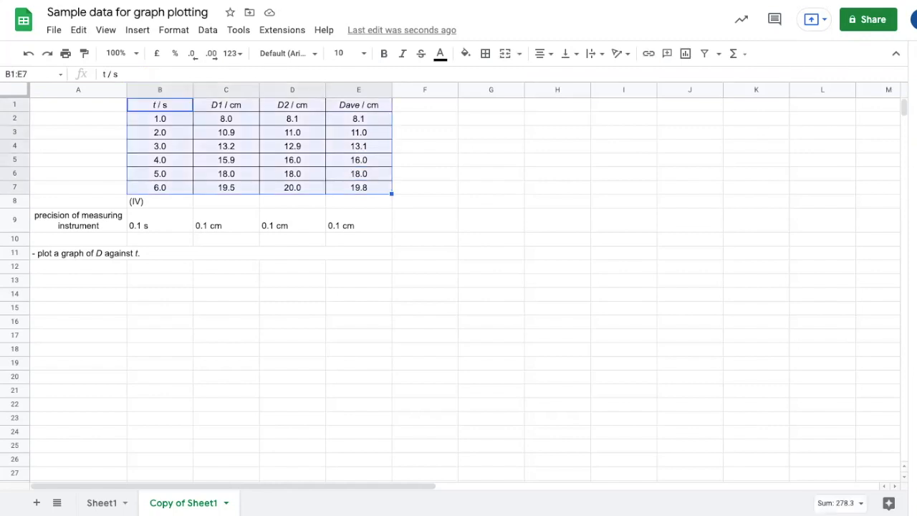
key("ctrl+c")
key("ctrl+Tab")
left_click(246, 193)
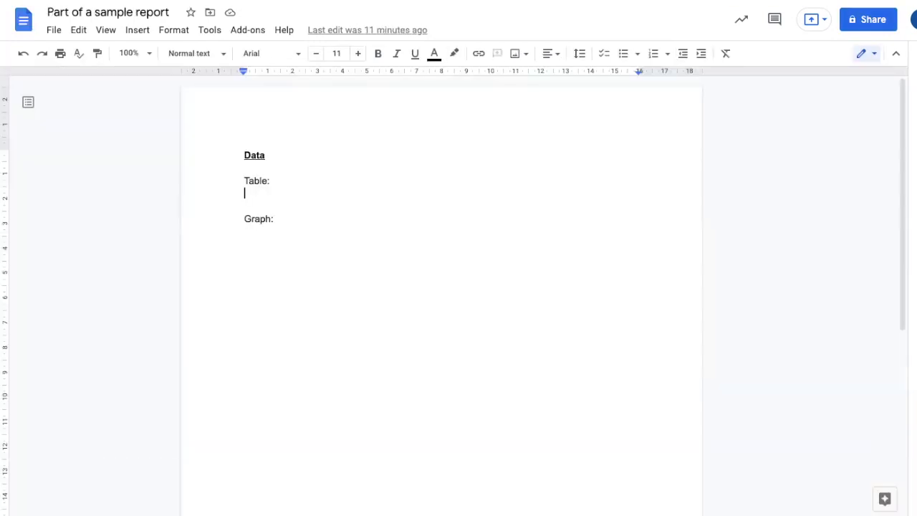
key("ctrl+v")
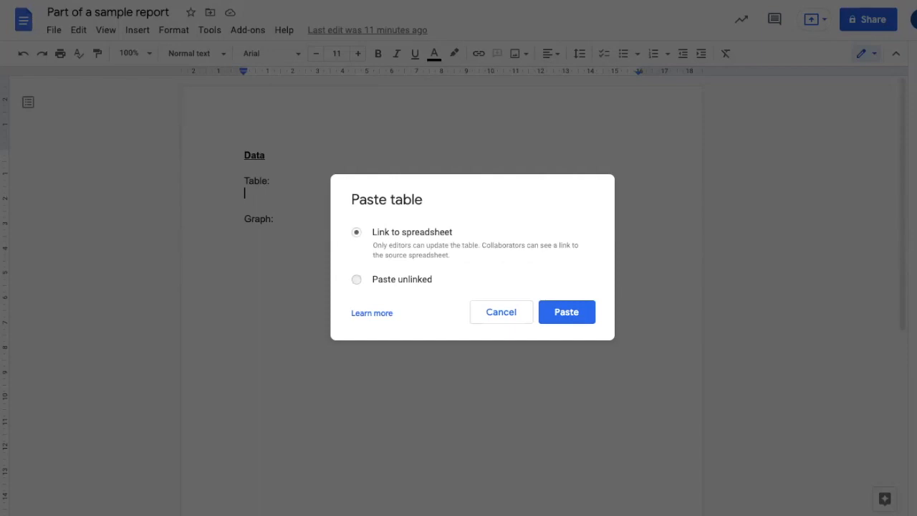
left_click(356, 279)
left_click(576, 308)
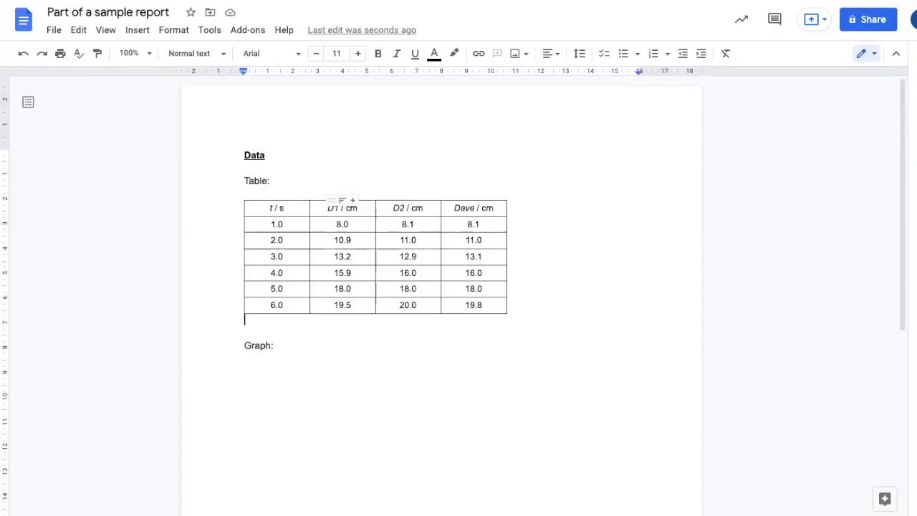
Step: Make the 1 in the D1 / cm heading and the 2 in the D2 / cm heading subscript
left_click(334, 207)
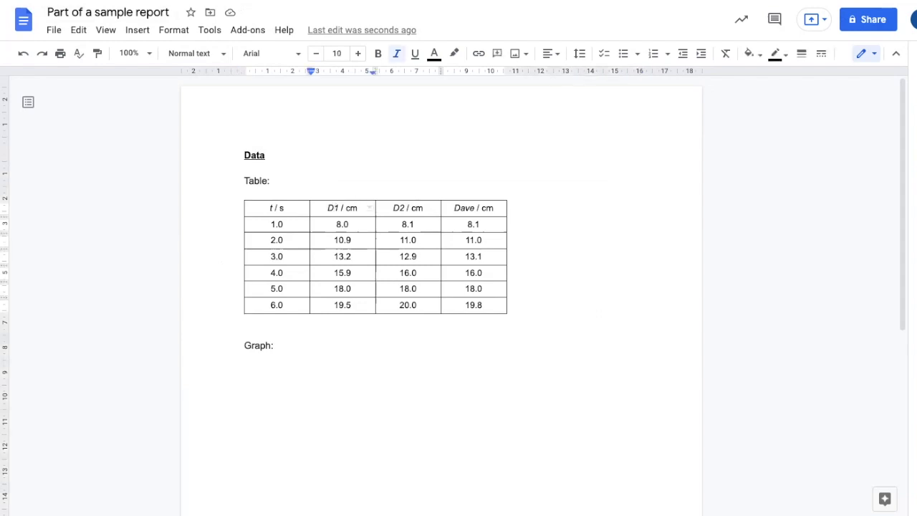
key("shift+Right")
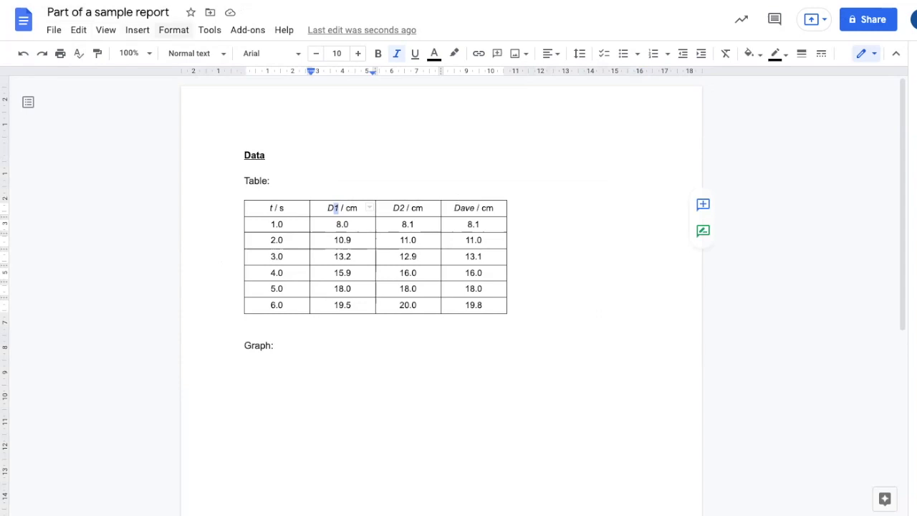
left_click(173, 29)
mouse_move(215, 53)
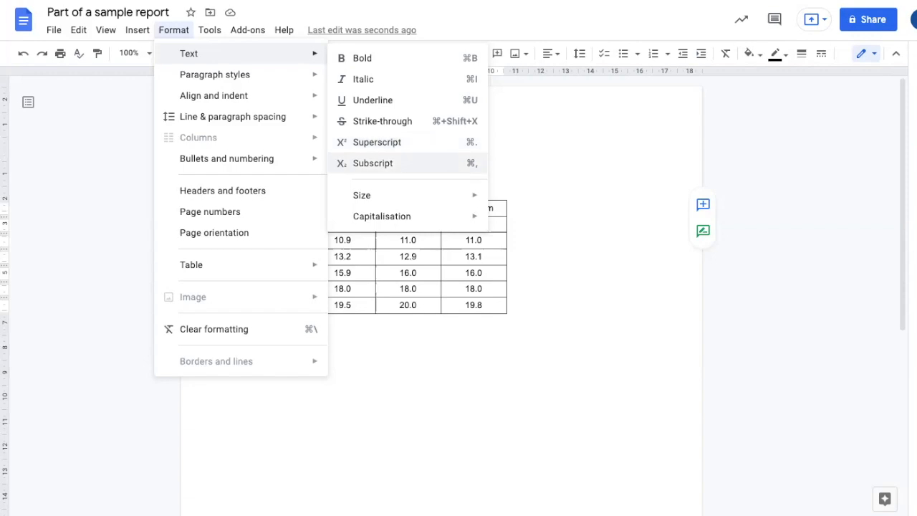
left_click(380, 163)
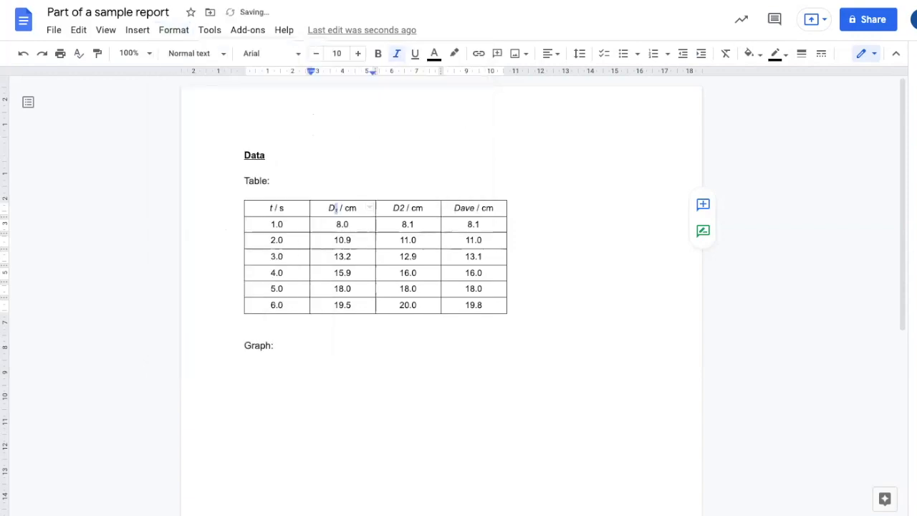
left_click(398, 208)
key("shift+Left")
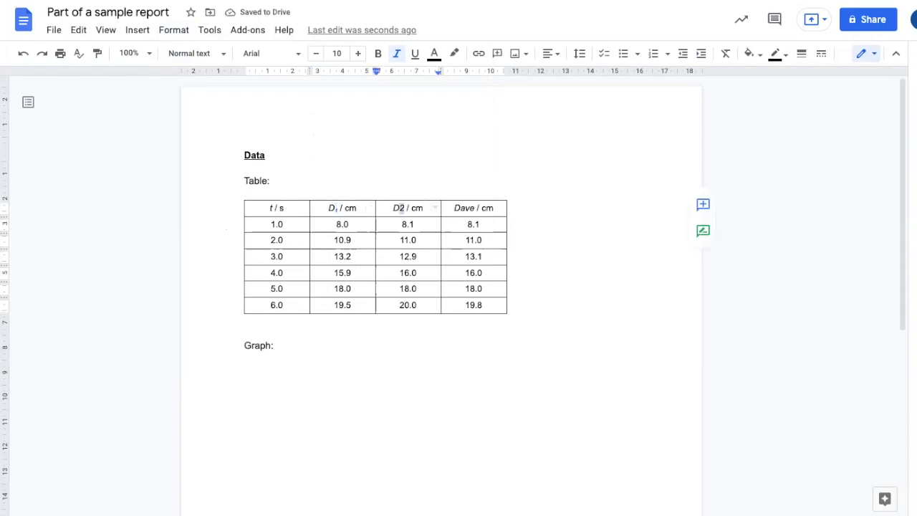
left_click(174, 29)
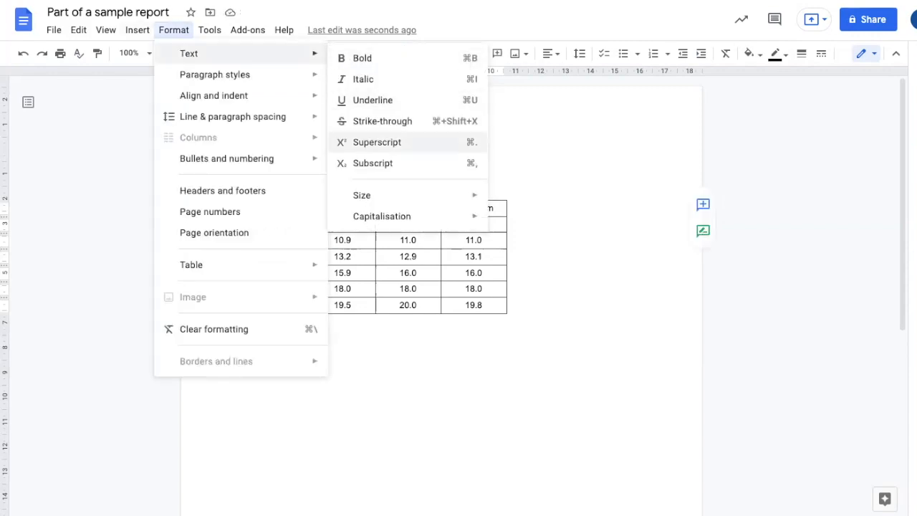
left_click(373, 163)
Step: Make 'ave' in the Dave / cm heading subscript
left_click_drag(459, 209, 474, 209)
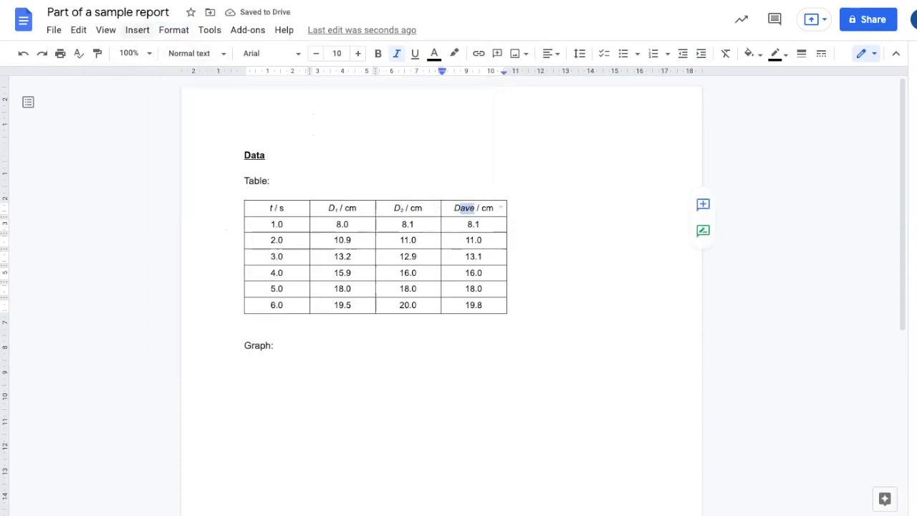
left_click(174, 29)
mouse_move(215, 53)
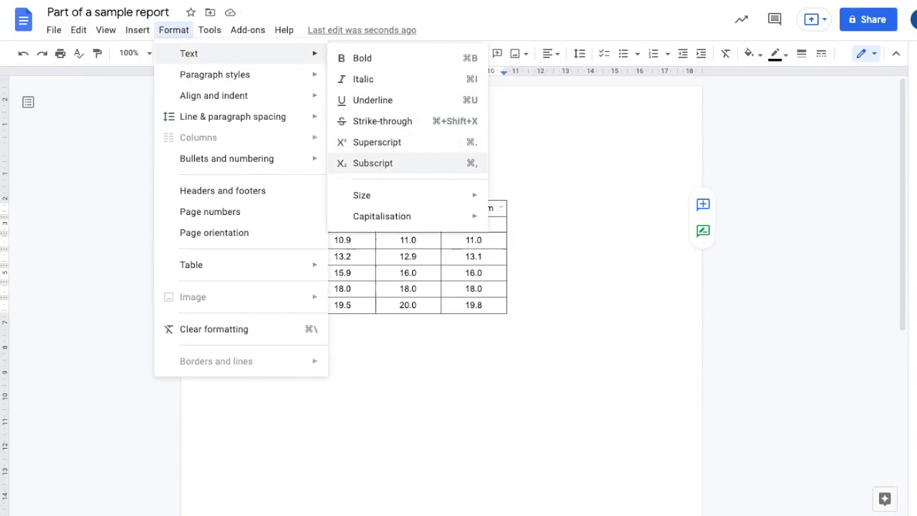
left_click(373, 163)
left_click(484, 304)
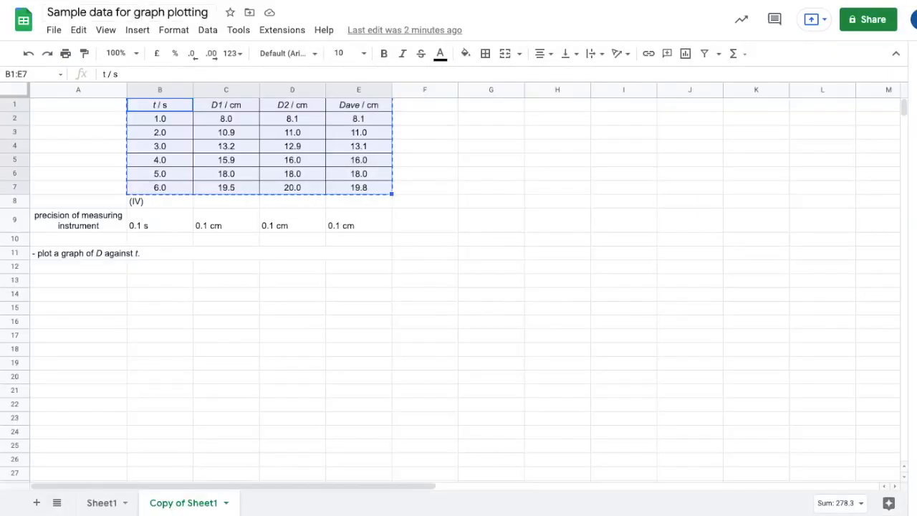
Step: Label the averaged distance column with (DV) in E8 of the spreadsheet
left_click(211, 253)
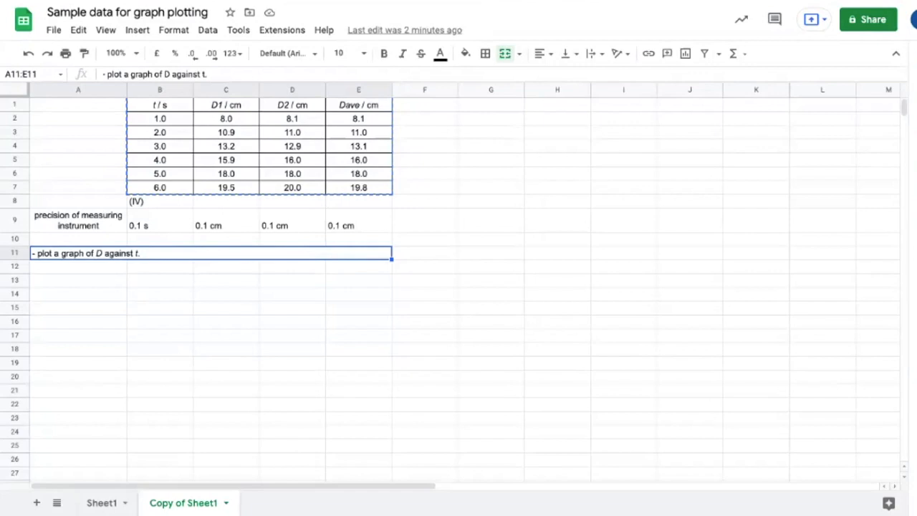
left_click(78, 266)
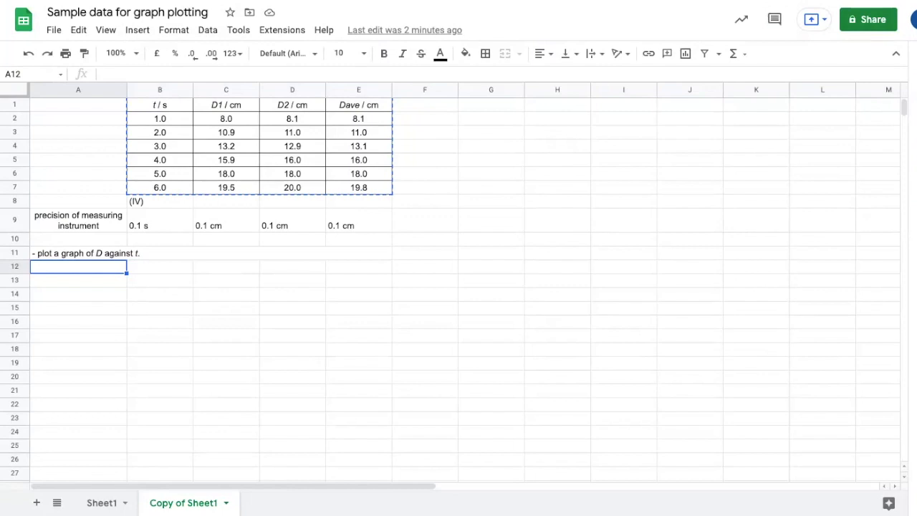
left_click(358, 201)
type("(")
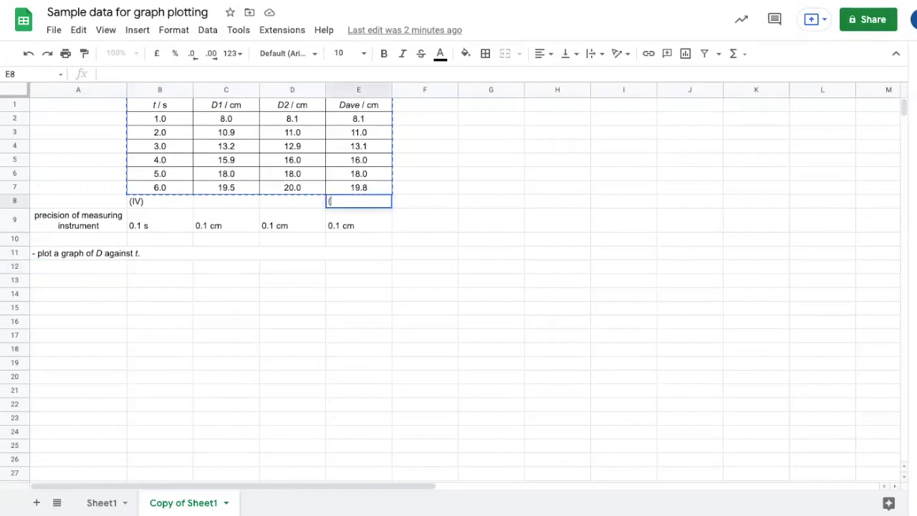
type("DV)")
key("Return")
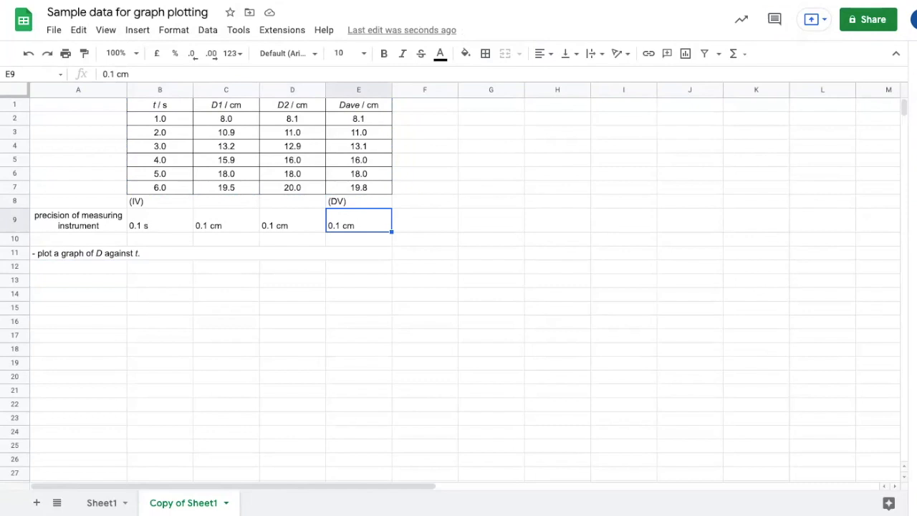
Step: Select the t values B2:B7 and the averaged distances E2:E7, and insert a chart from them
left_click(159, 118)
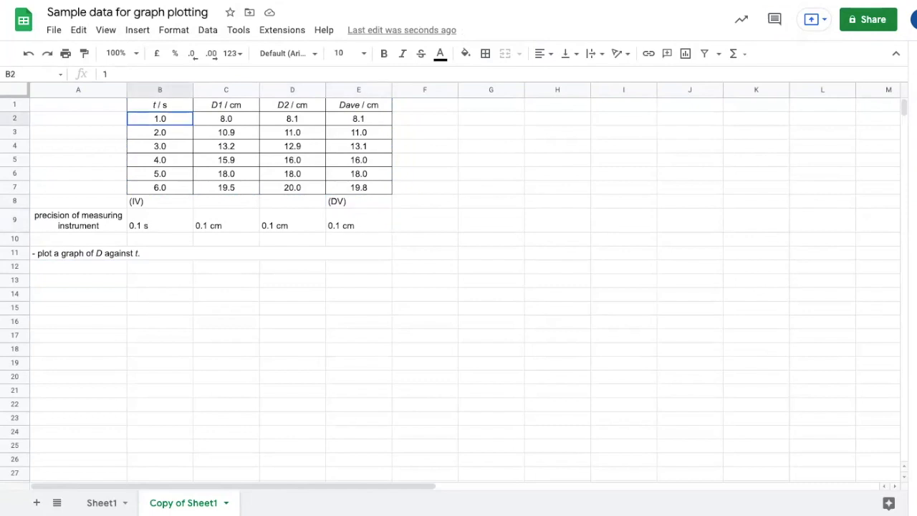
key("shift+Down")
key("shift+Down")
key("shift+Down")
key("shift+Down")
key("shift+Down")
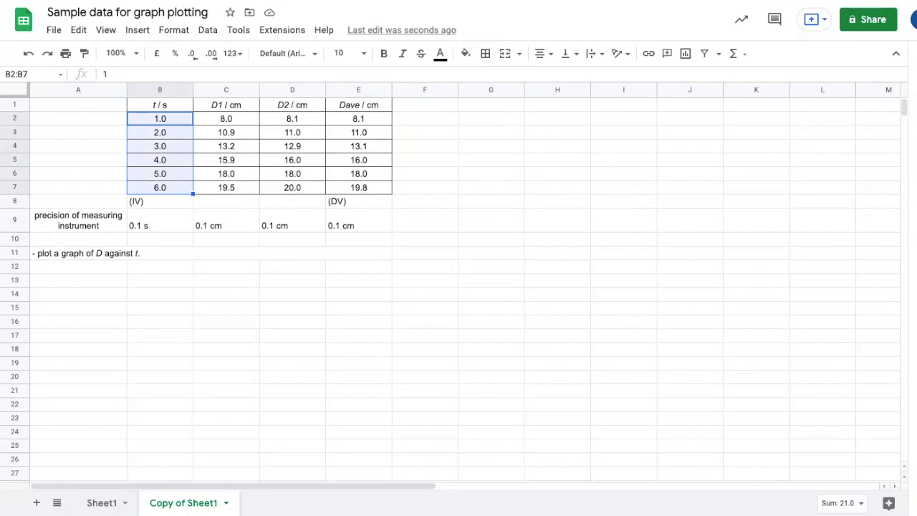
left_click(359, 119, "ctrl")
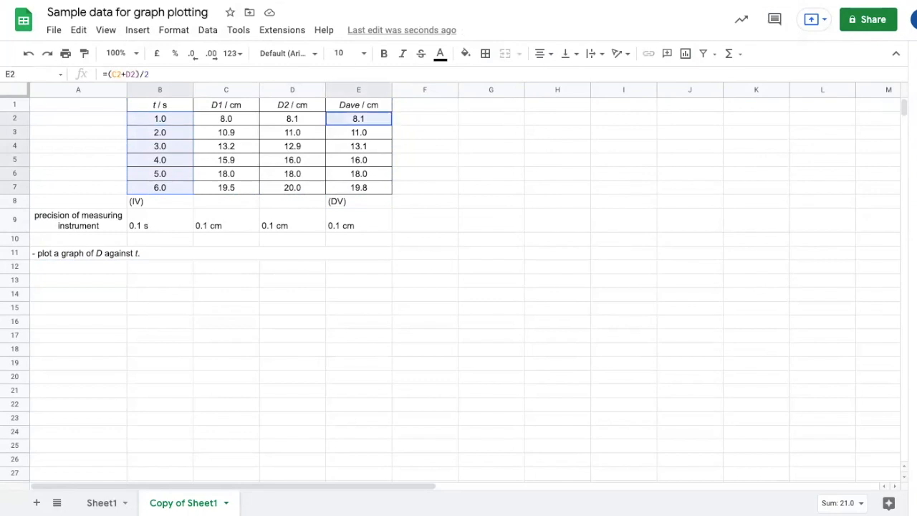
left_click_drag(359, 119, 359, 187)
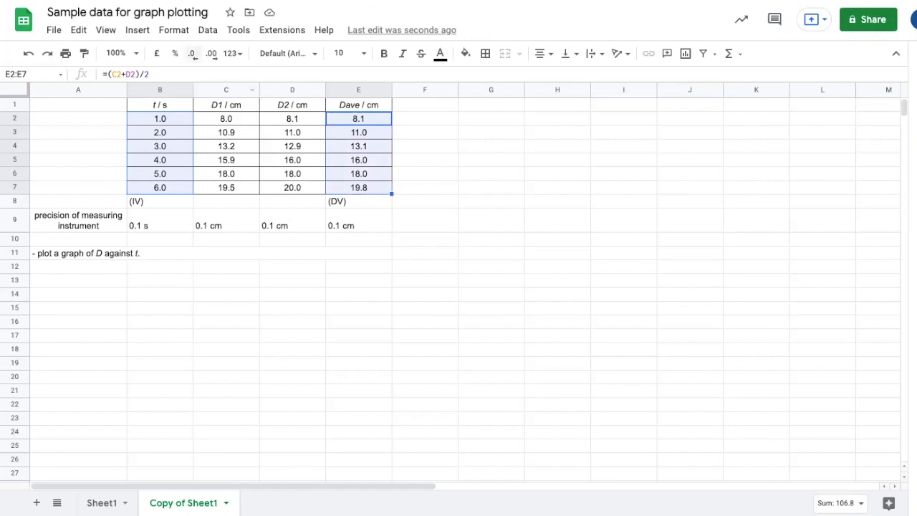
left_click(137, 29)
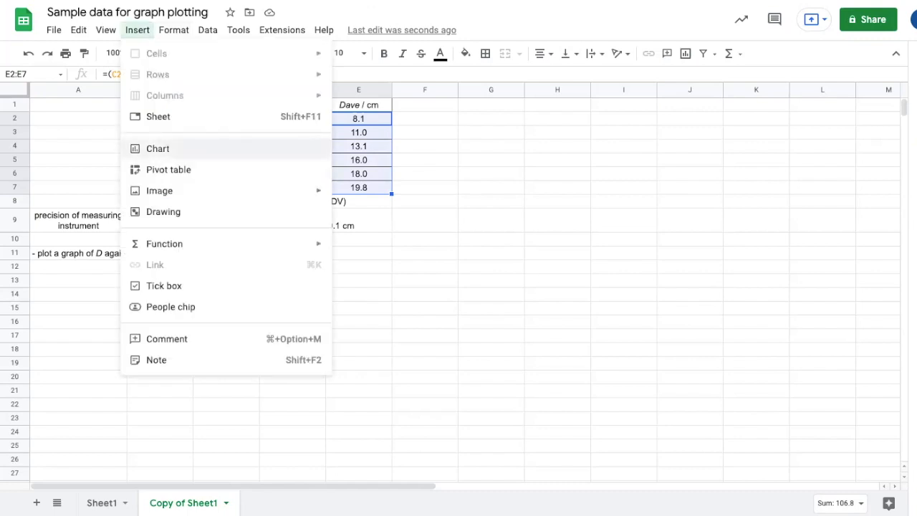
left_click(157, 149)
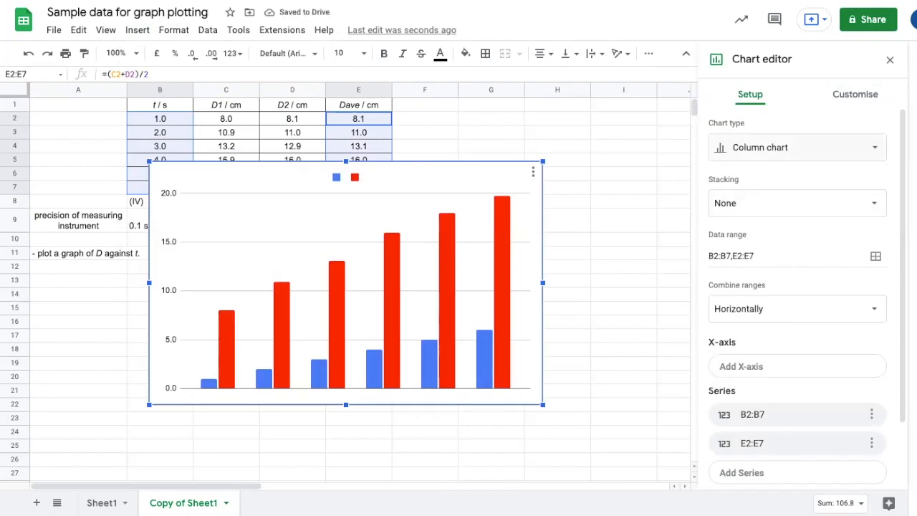
Step: Change the chart type to a scatter chart and move the chart down below the table
left_click(824, 147)
scroll(734, 315, "down", 5)
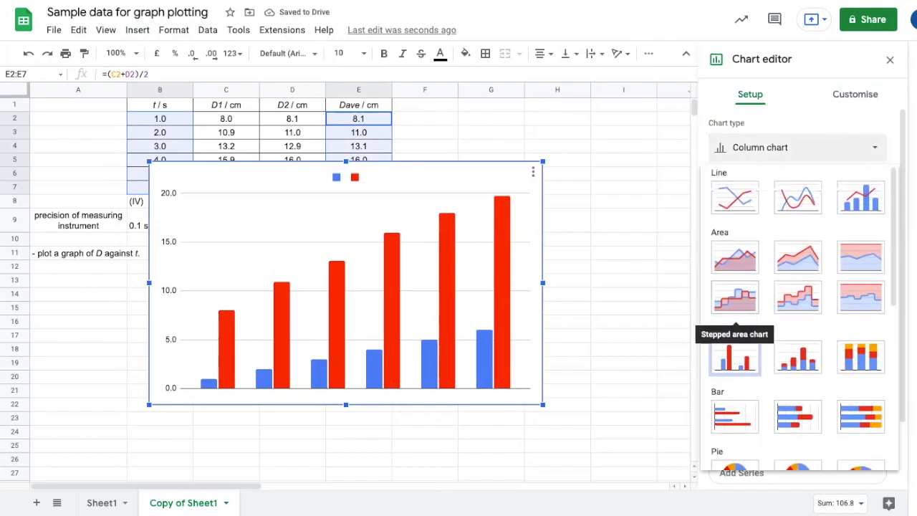
scroll(735, 319, "down", 2)
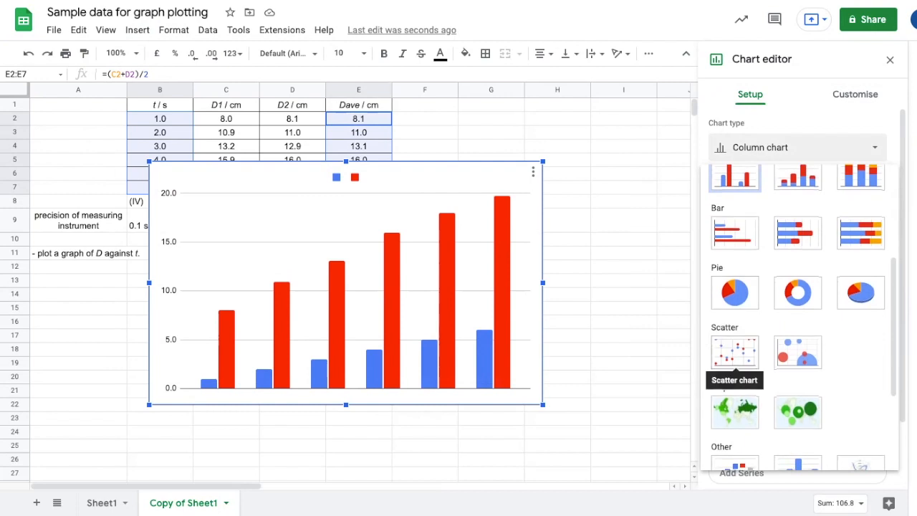
scroll(734, 351, "down", 1)
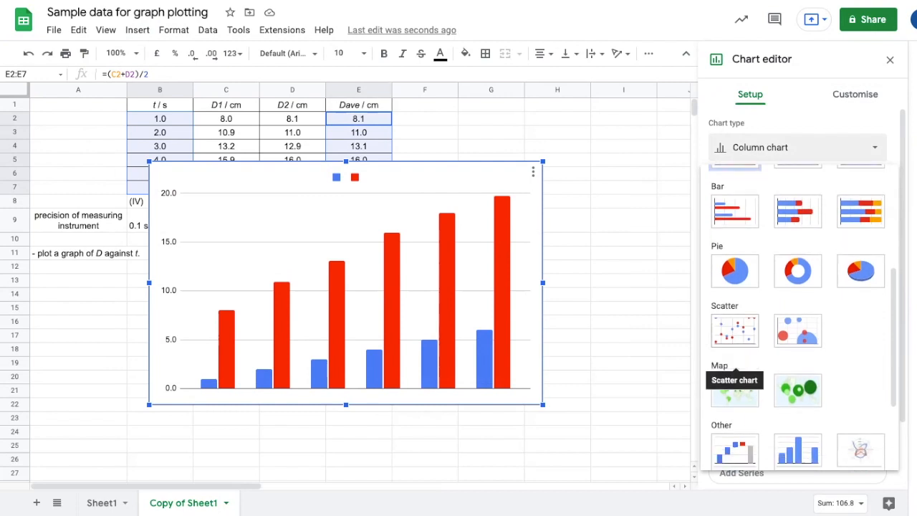
left_click(735, 330)
left_click_drag(422, 287, 447, 334)
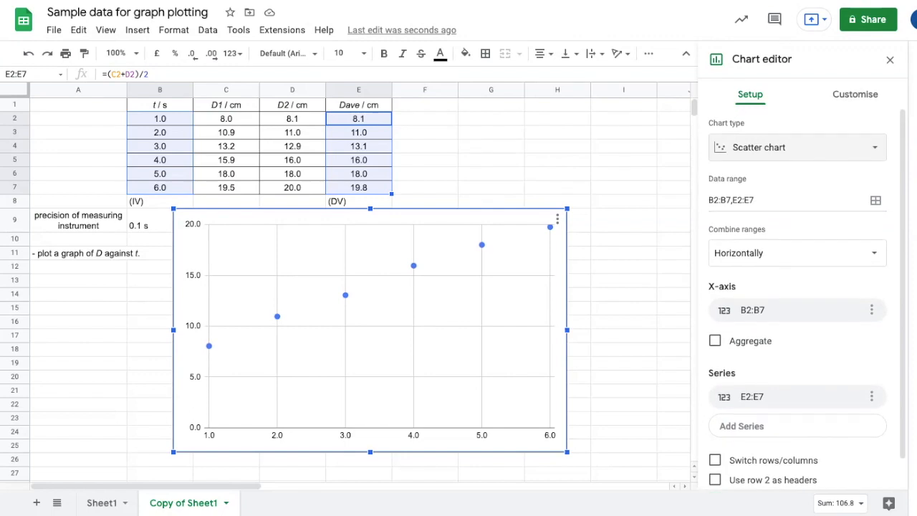
Step: Set the data series point shape to X mark
left_click(413, 265)
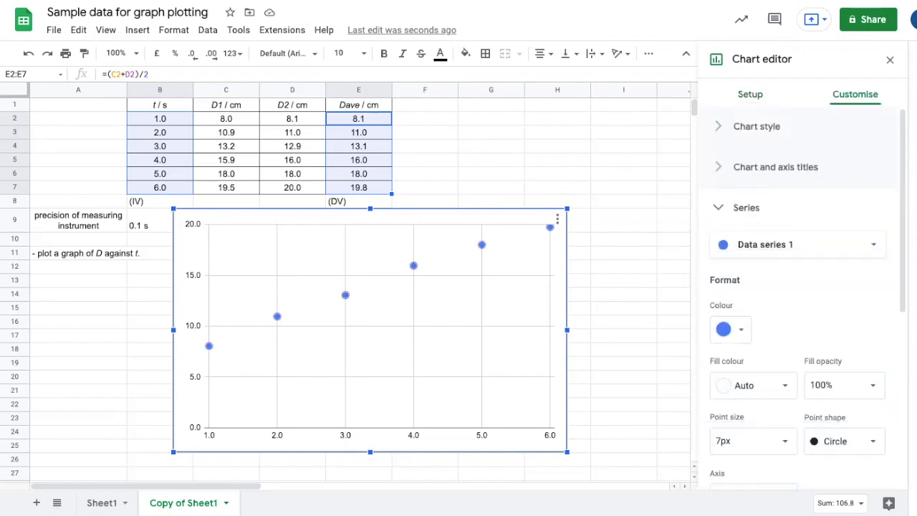
scroll(806, 301, "down", 3)
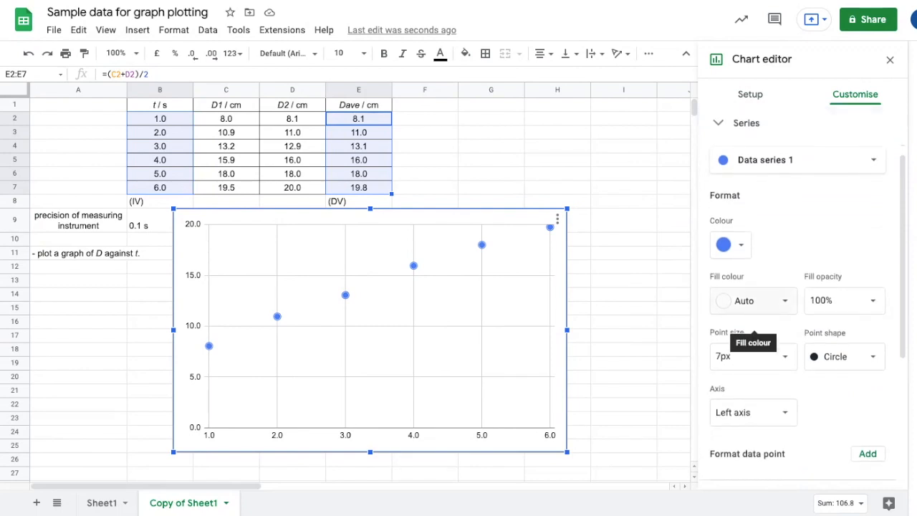
left_click(844, 356)
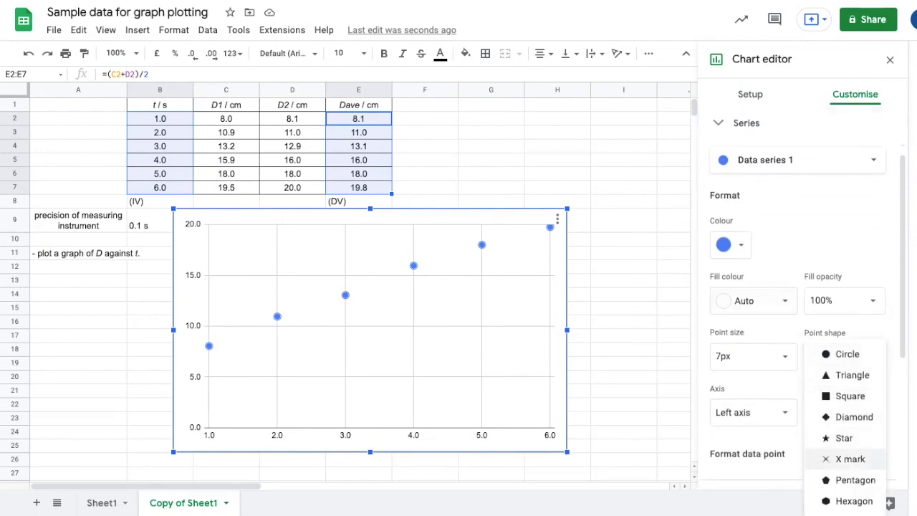
left_click(849, 458)
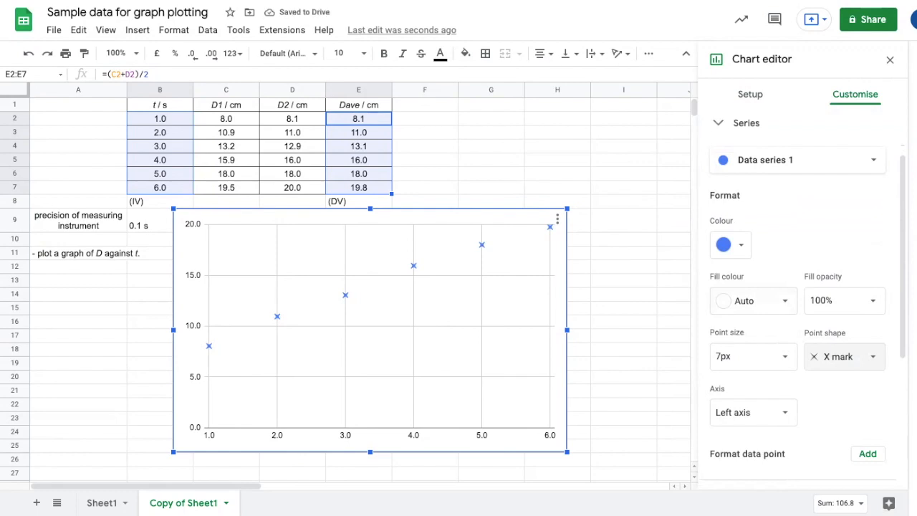
Step: Add a trend line to the data series
scroll(803, 298, "down", 2)
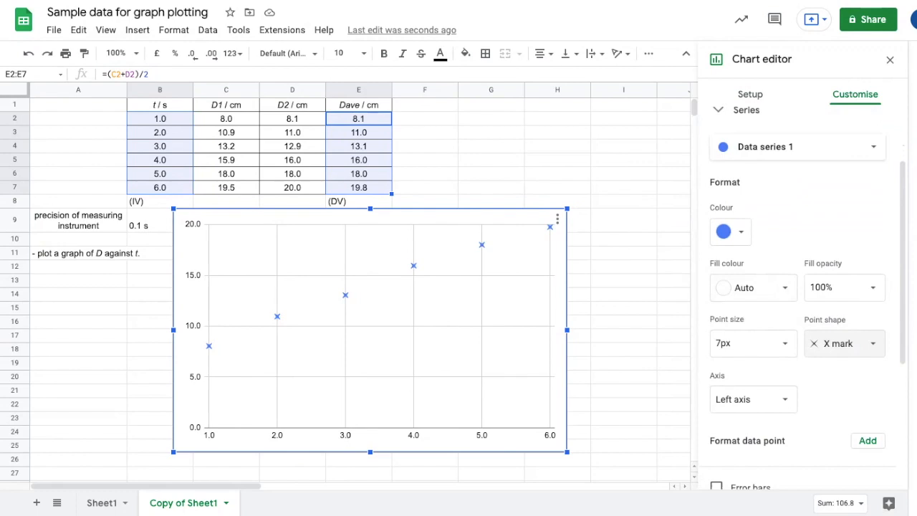
scroll(802, 298, "down", 1)
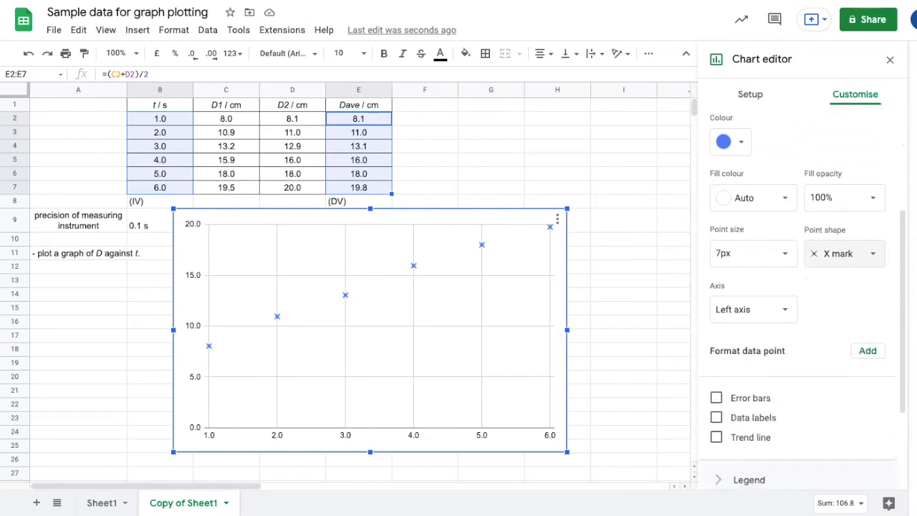
scroll(802, 298, "down", 2)
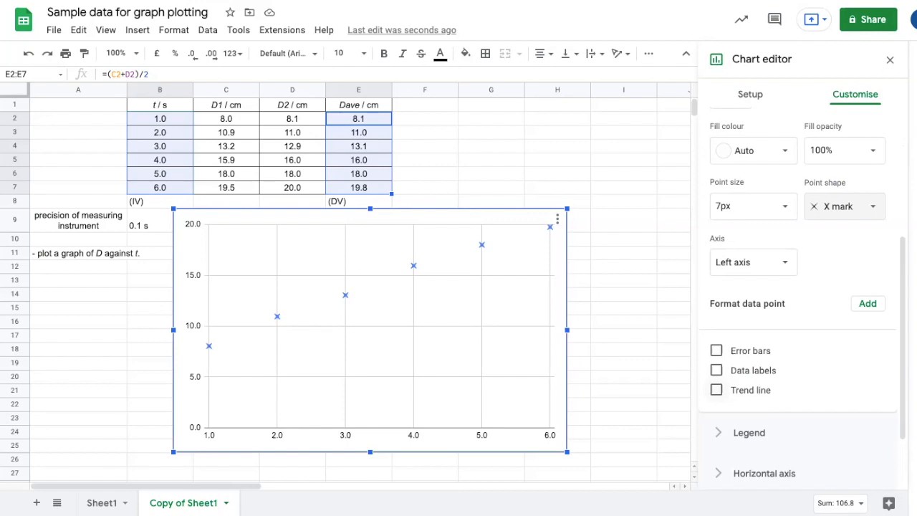
left_click(716, 389)
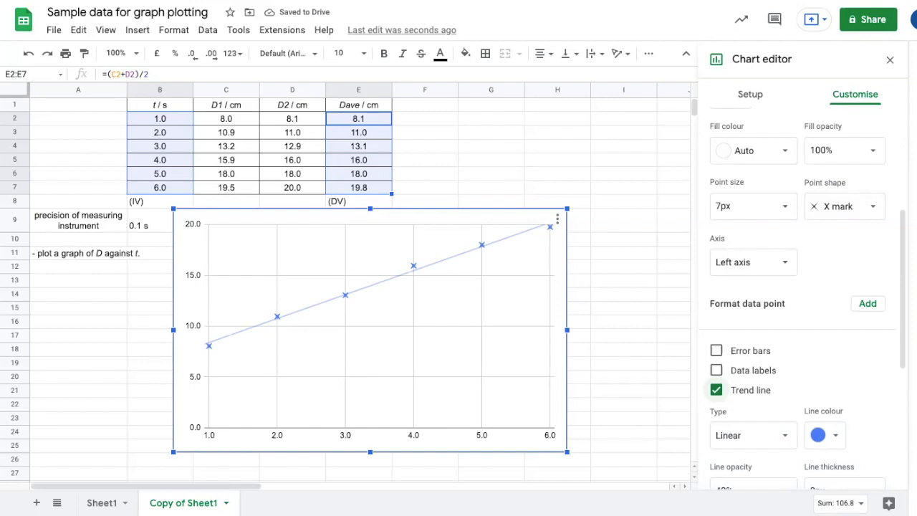
Step: Keep the trend line type Linear and label the trend line with its equation
scroll(817, 397, "down", 2)
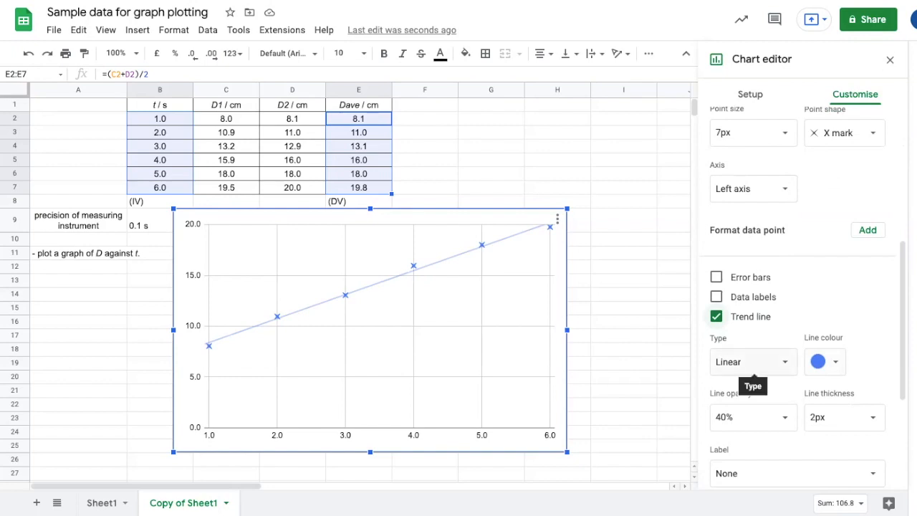
left_click(752, 362)
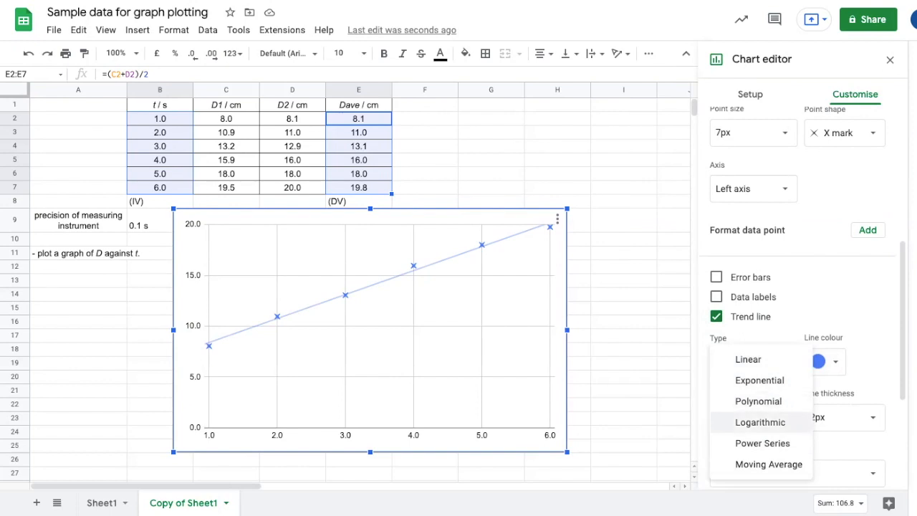
left_click(748, 359)
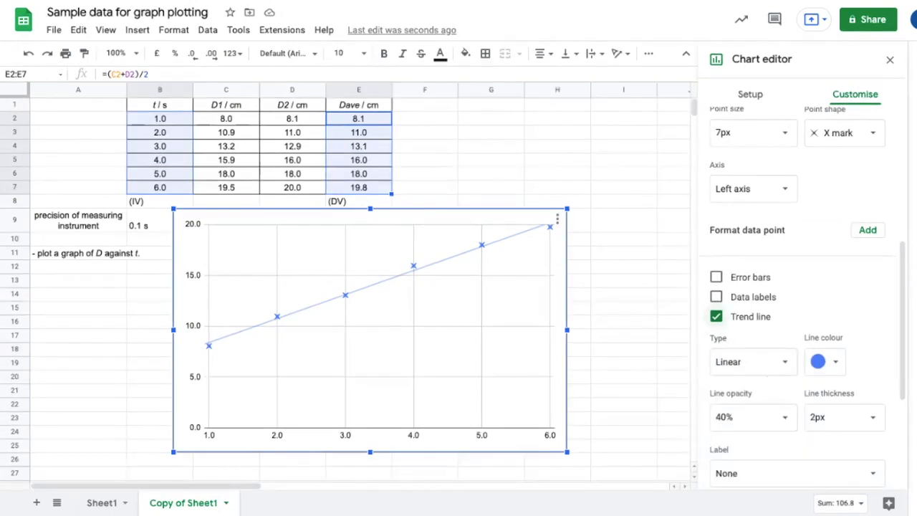
scroll(796, 414, "down", 1)
left_click(795, 404)
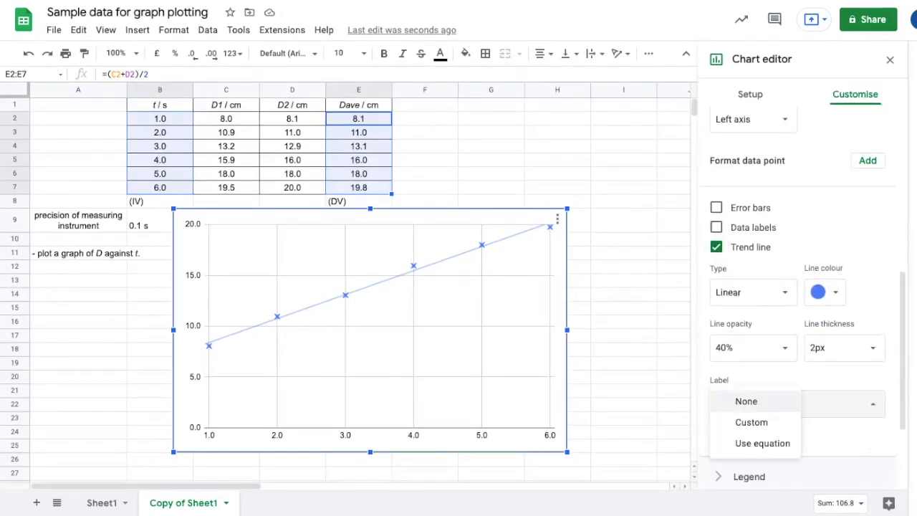
left_click(763, 443)
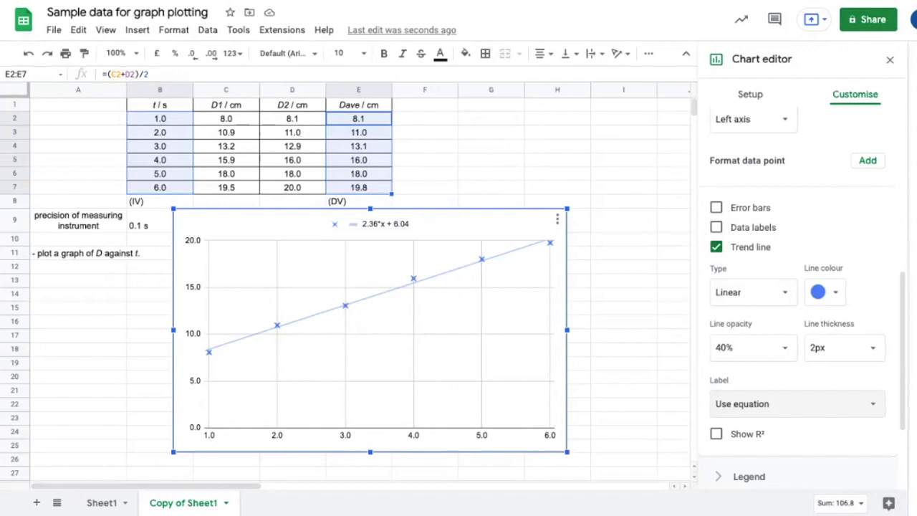
Step: Copy the vertical axis title 'Graph of Dave / cm against t / s' and paste it as the chart title
scroll(843, 351, "down", 3)
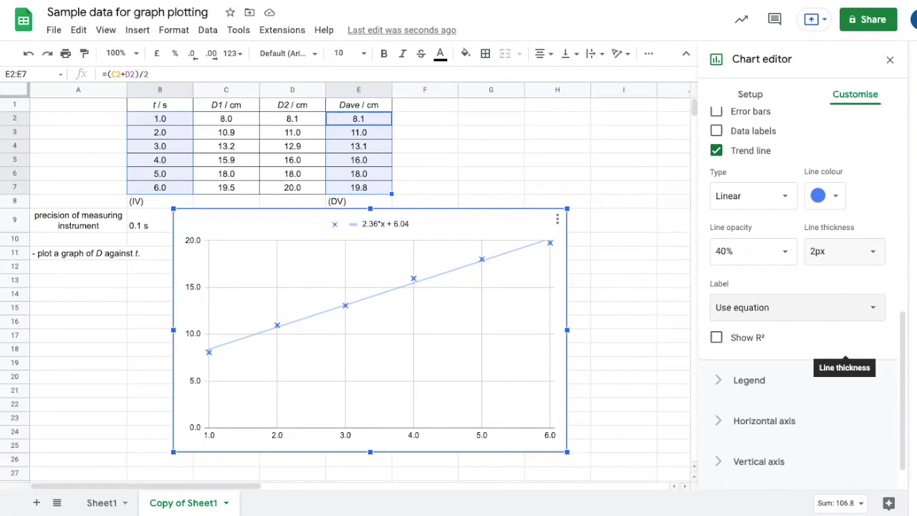
scroll(818, 344, "up", 6)
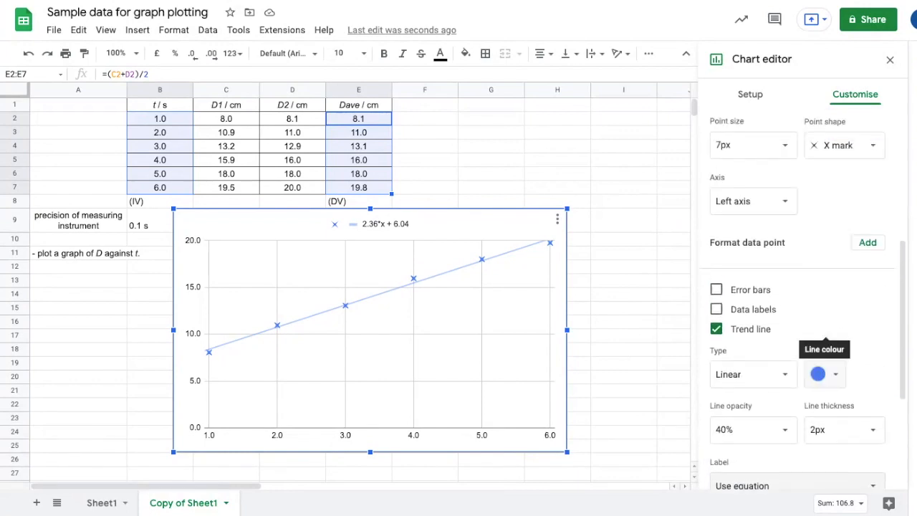
scroll(807, 299, "up", 2)
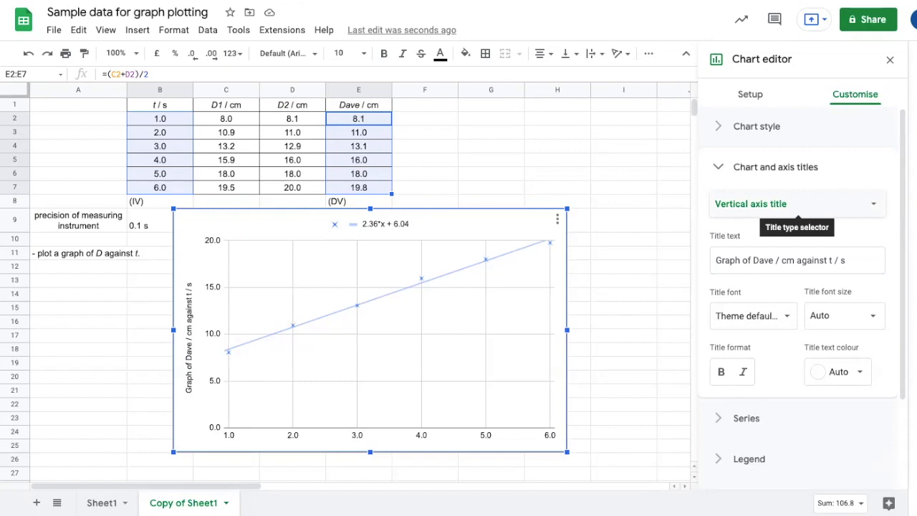
left_click(797, 203)
left_click(781, 201)
left_click(797, 260)
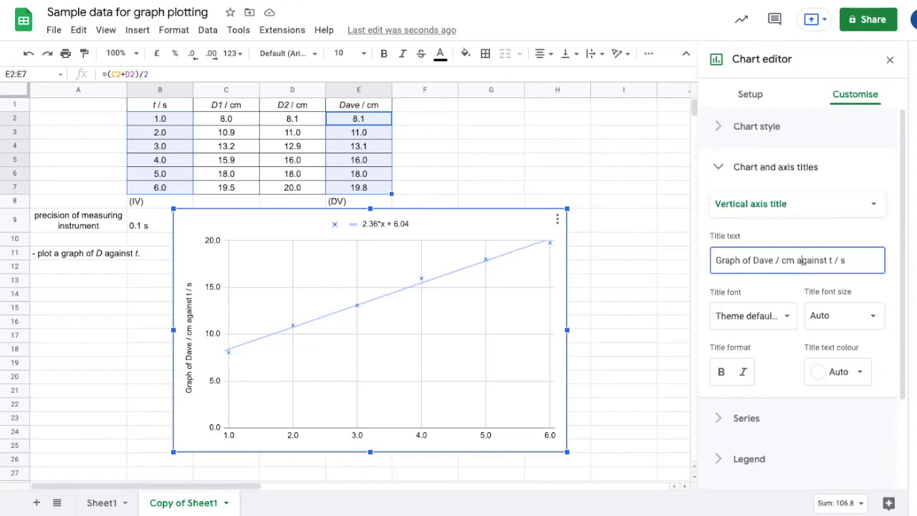
key("ctrl+a")
key("ctrl+c")
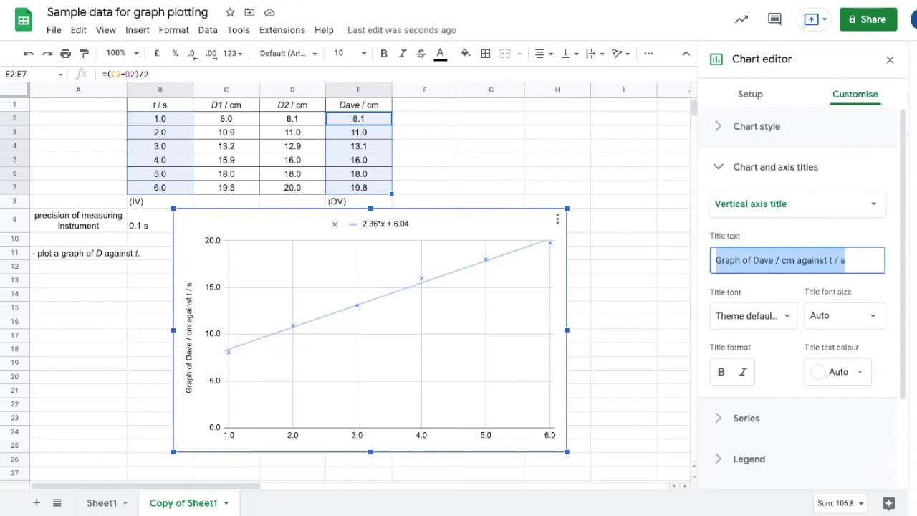
key("shift+Tab")
key("Return")
key("Up")
key("Up")
key("Up")
key("Return")
key("Tab")
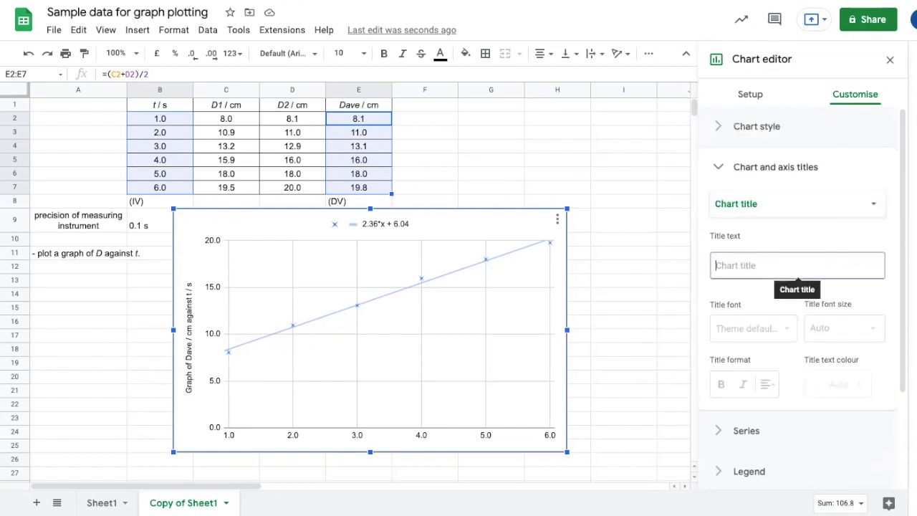
key("ctrl+v")
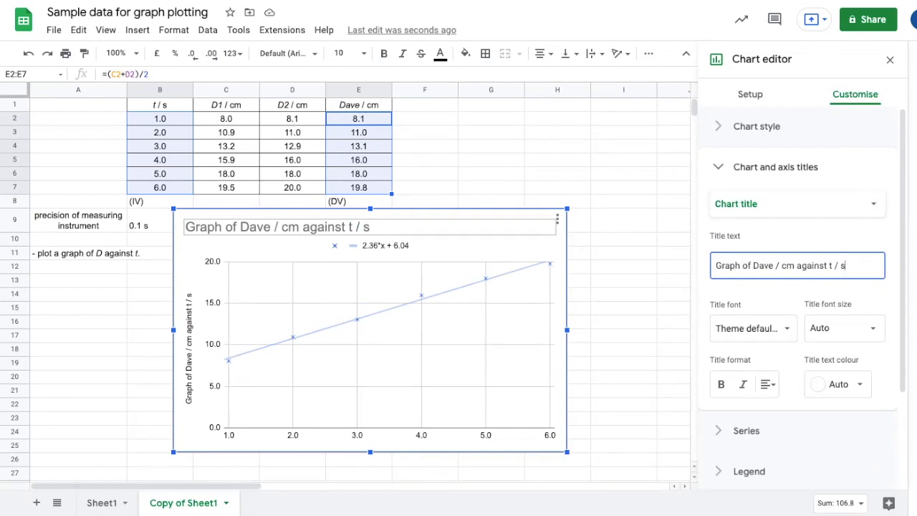
Step: Centre-align the chart title
left_click(767, 384)
left_click(768, 408)
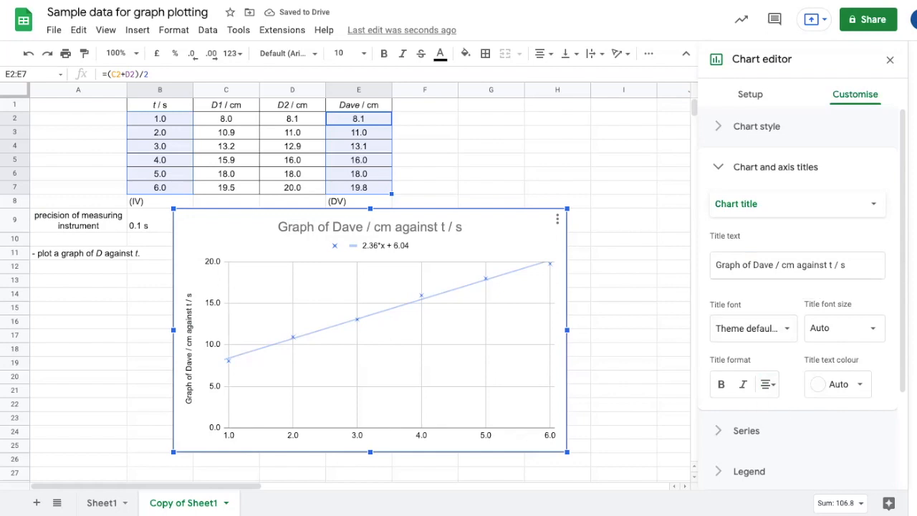
Step: Set the horizontal axis title to 't / s'
left_click(764, 207)
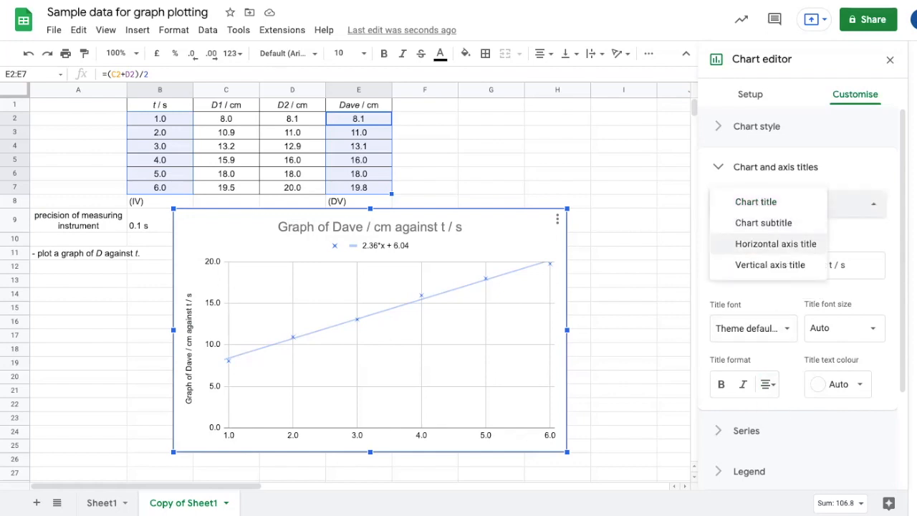
left_click(775, 243)
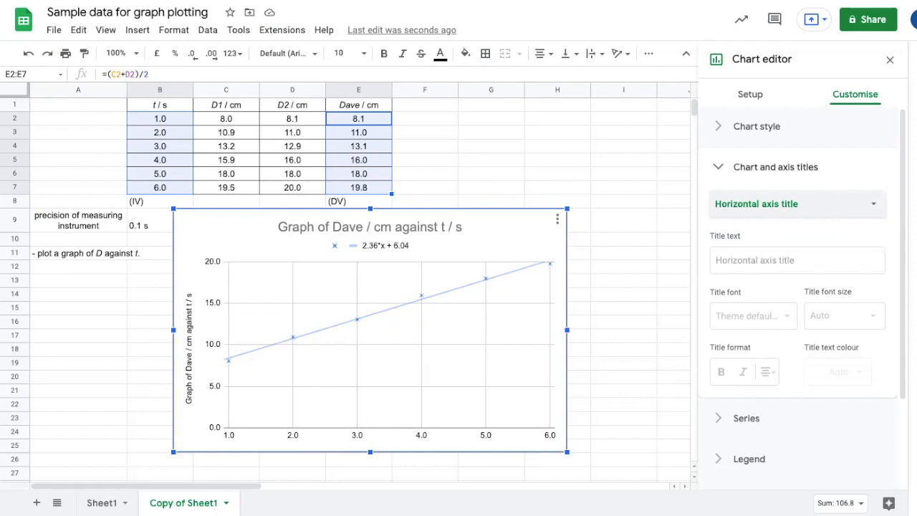
left_click(775, 263)
type("t / s")
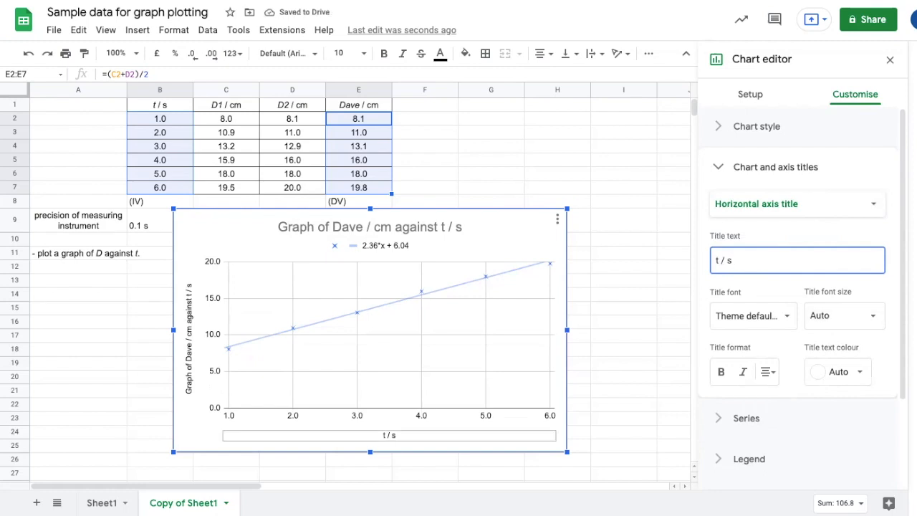
Step: Set the vertical axis title to 'Dave / cm'
left_click(795, 203)
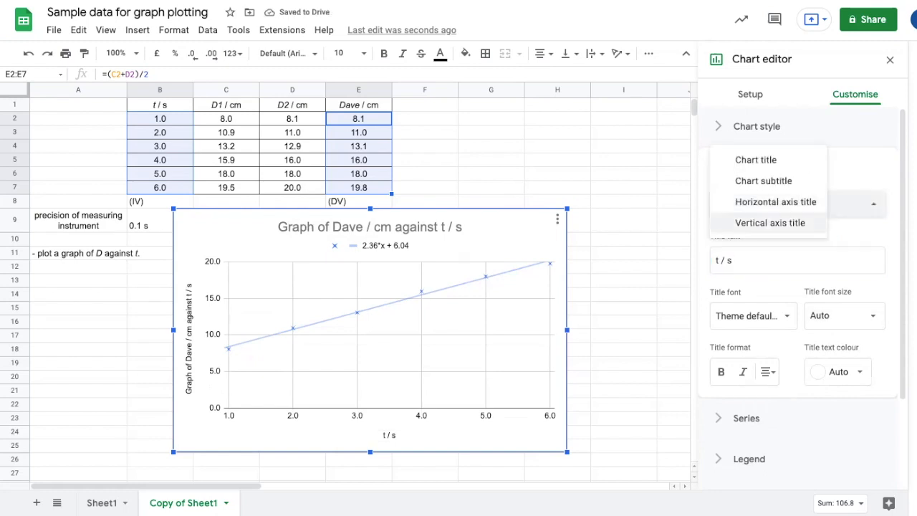
left_click(770, 223)
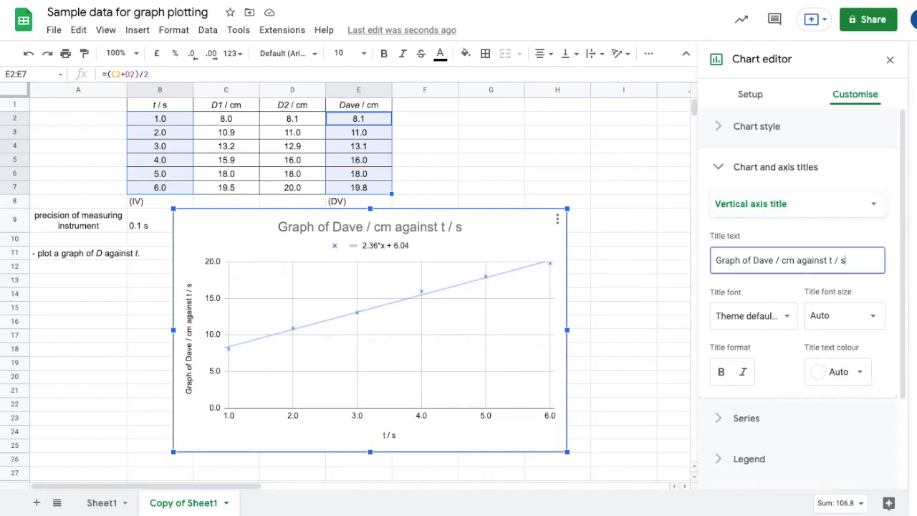
left_click_drag(847, 260, 716, 260)
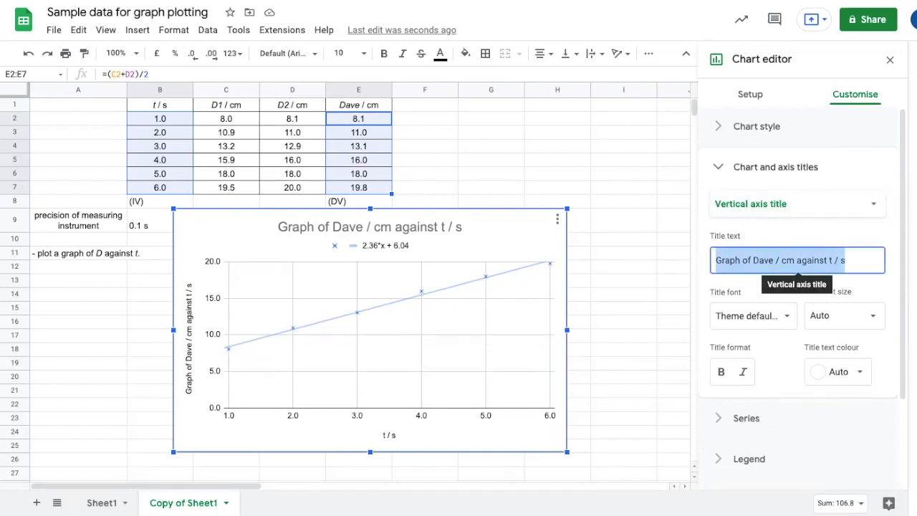
type("Dav")
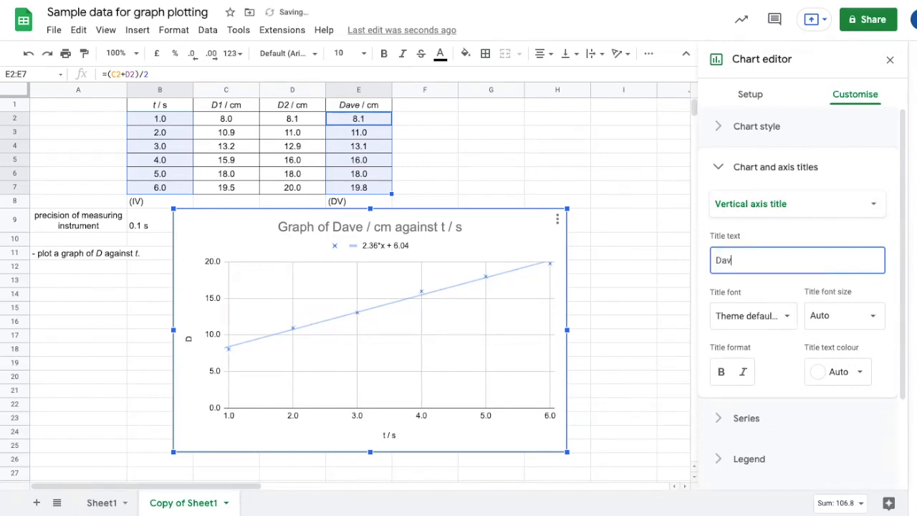
type("e / cm")
key("Return")
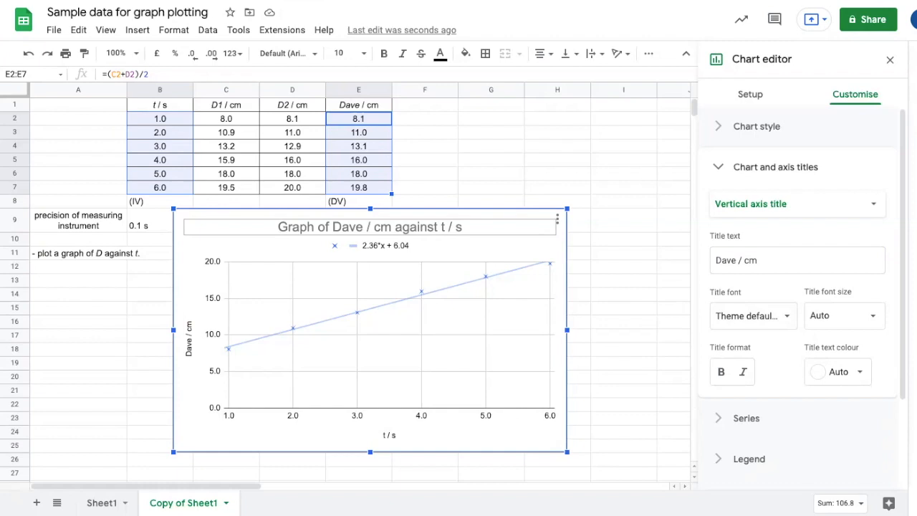
left_click(776, 167)
left_click(763, 288)
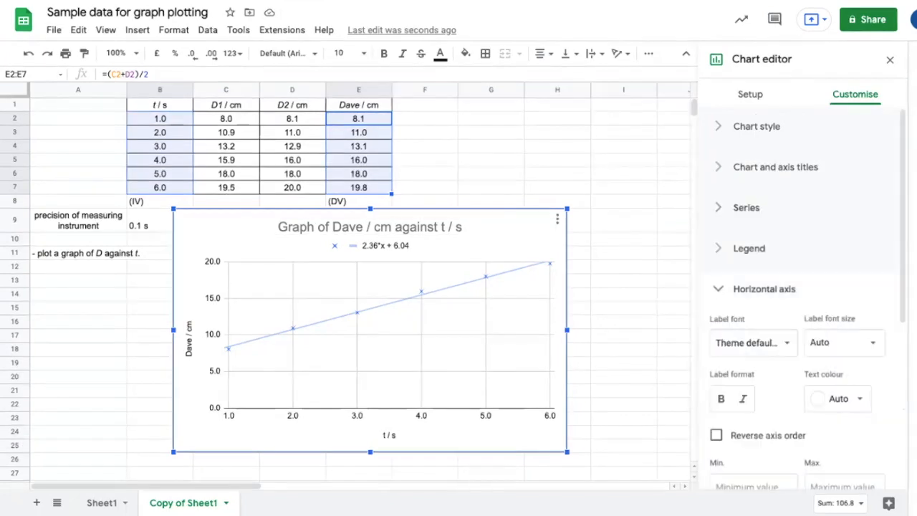
scroll(792, 301, "down", 2)
scroll(788, 301, "down", 3)
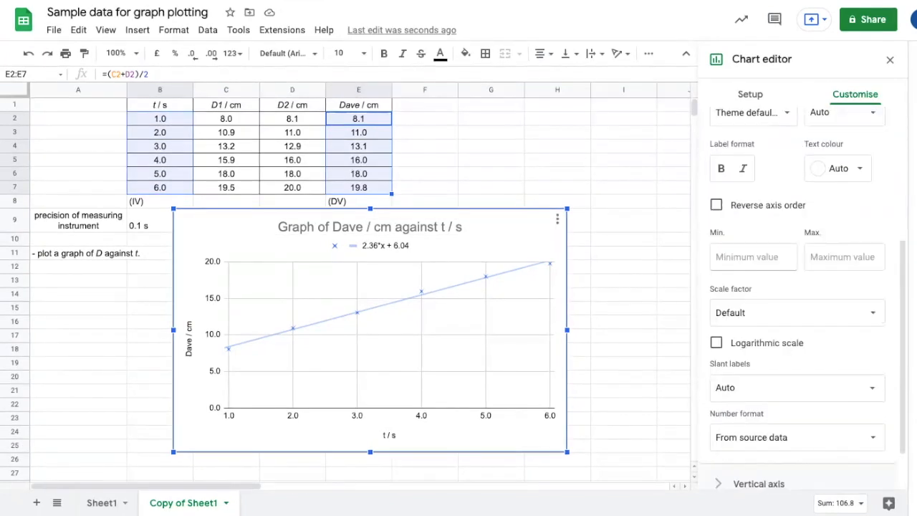
scroll(795, 326, "up", 2)
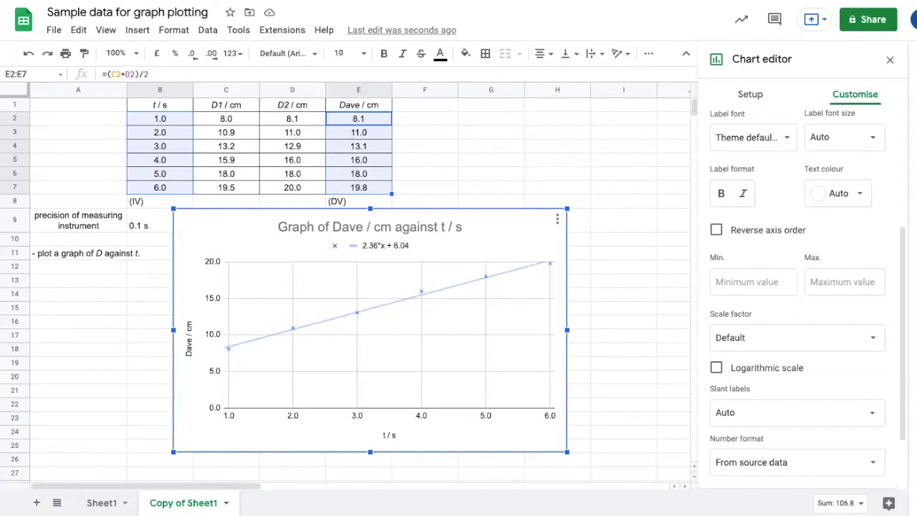
left_click(753, 282)
type("0")
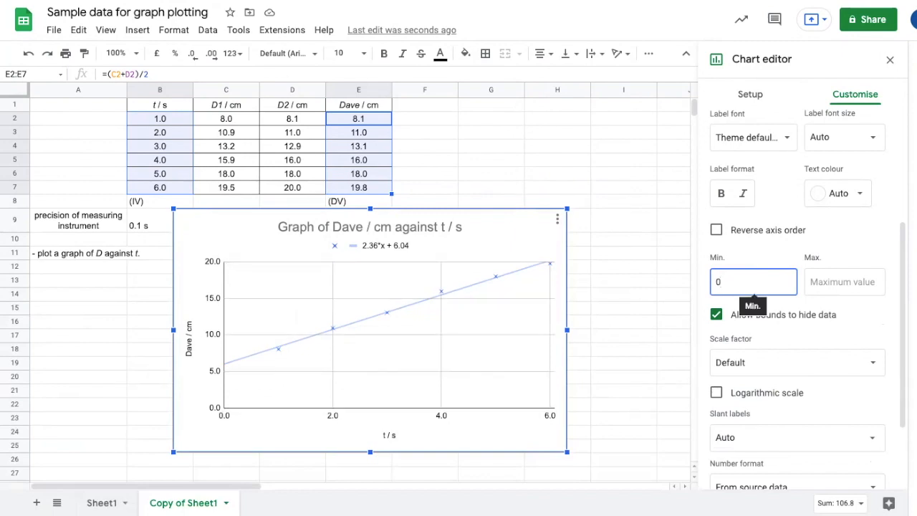
key("BackSpace")
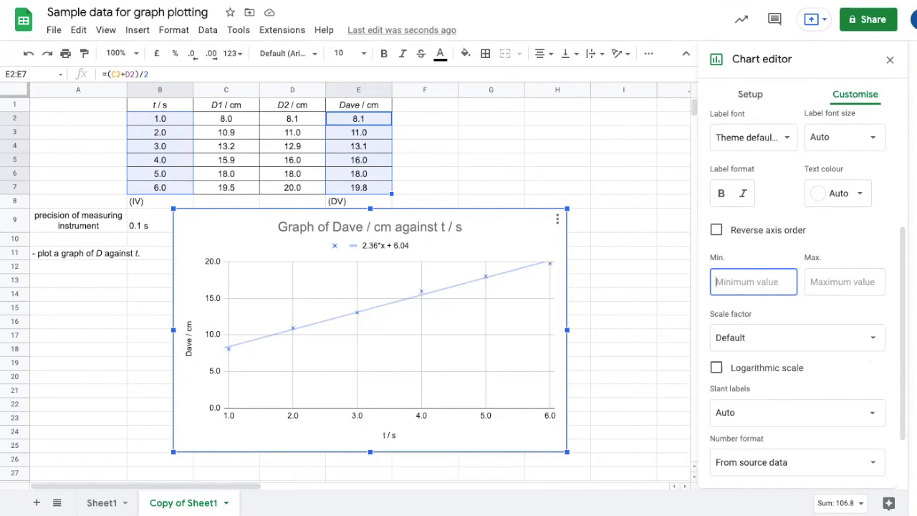
Step: Set the vertical axis range to a minimum of 6 and a maximum of 22
scroll(799, 287, "down", 1)
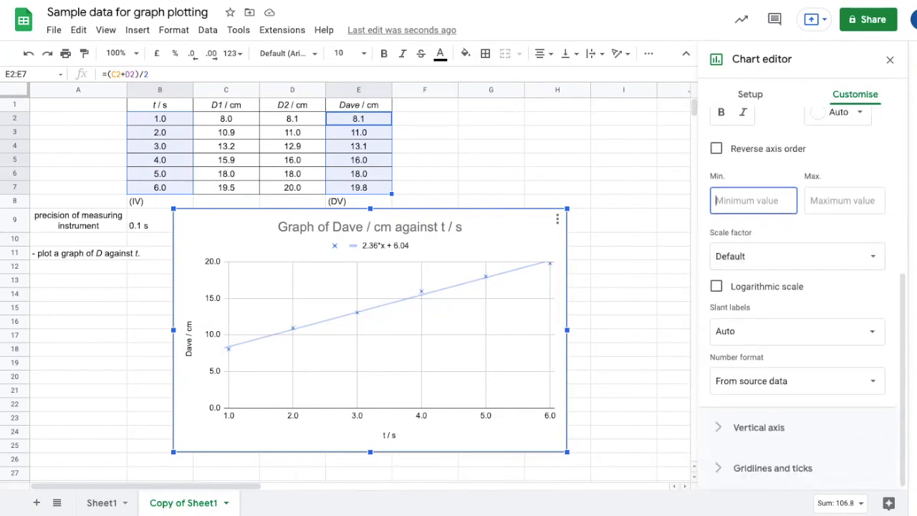
left_click(759, 428)
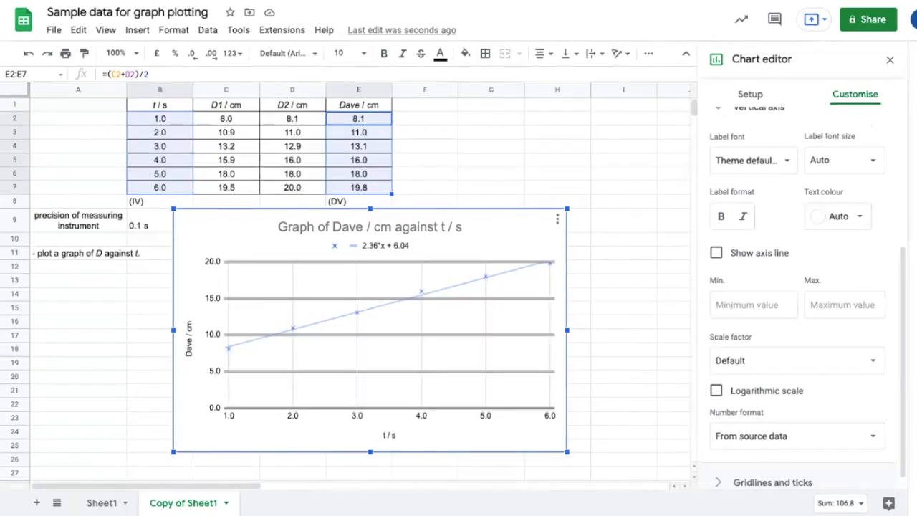
left_click(752, 305)
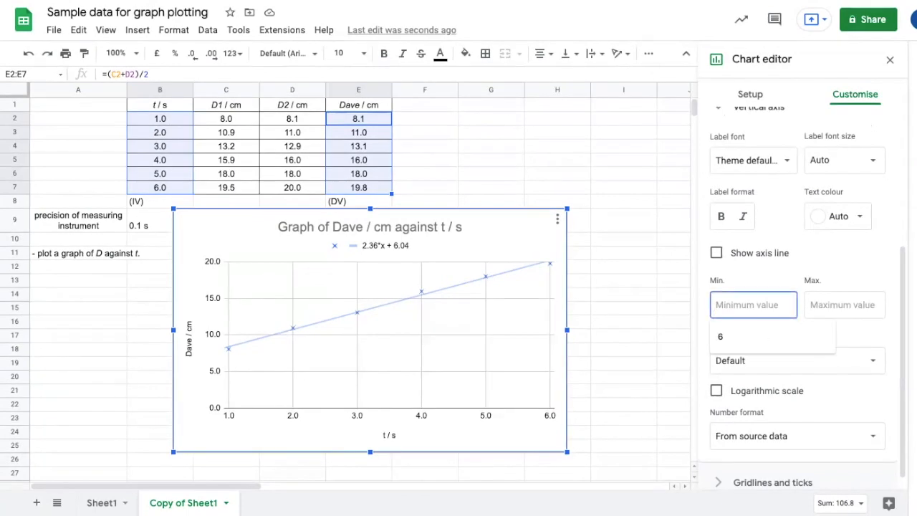
type("6")
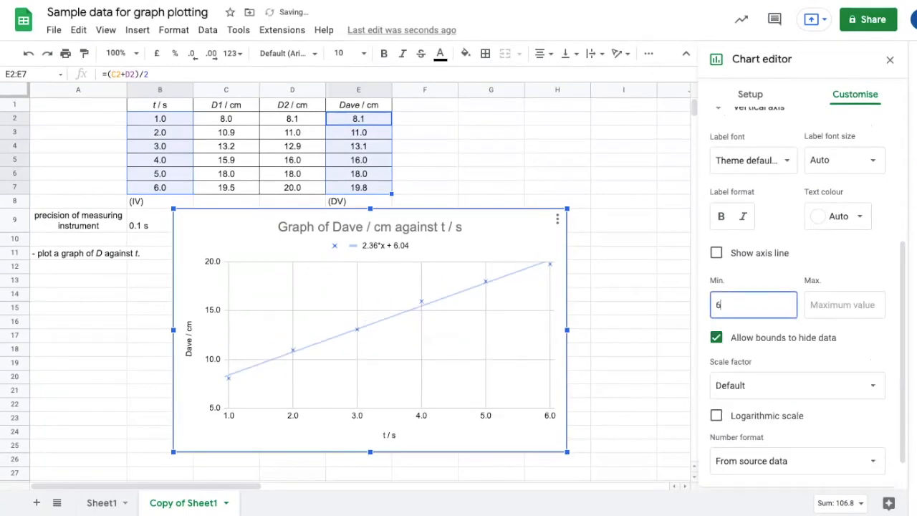
left_click(844, 304)
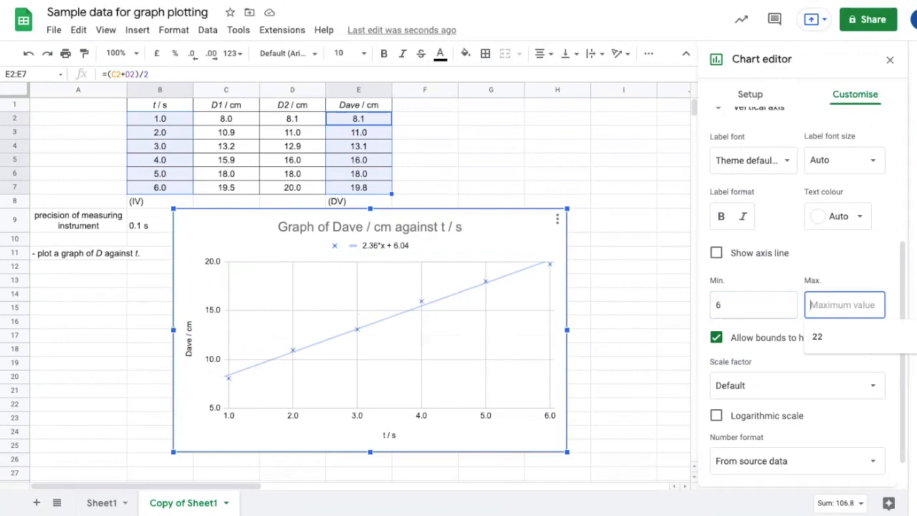
type("22")
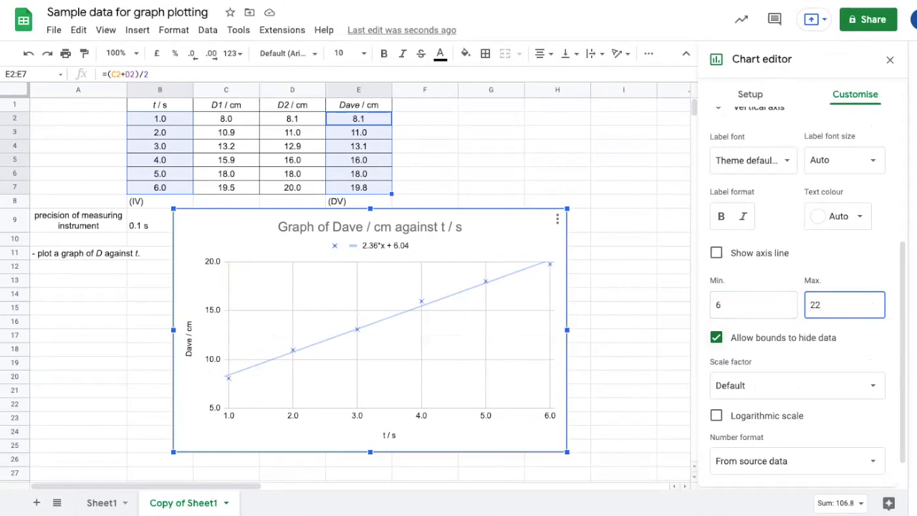
left_click(623, 390)
left_click(715, 324)
left_click(716, 324)
left_click(715, 324)
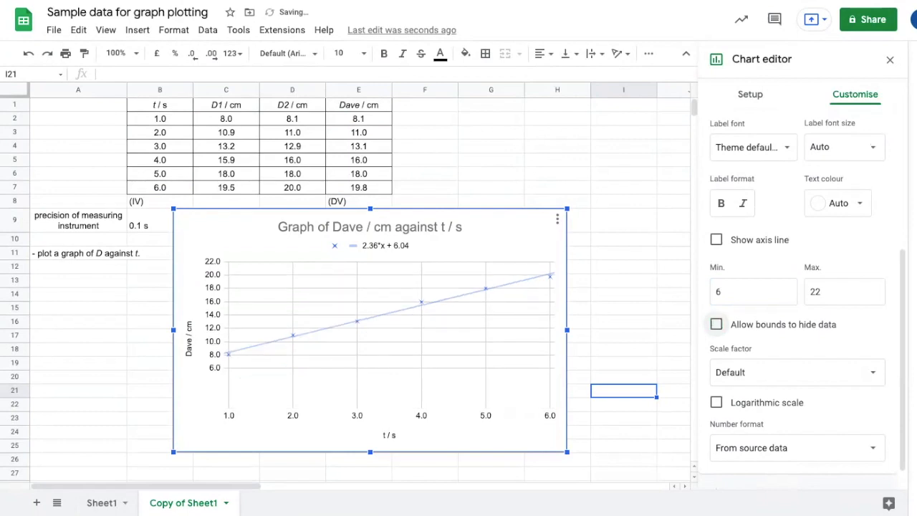
left_click(715, 324)
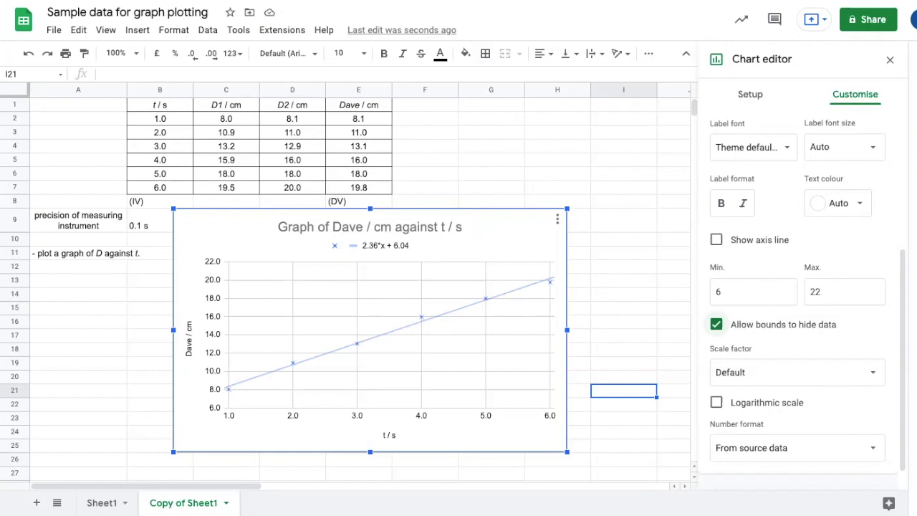
scroll(787, 224, "up", 2)
scroll(787, 224, "down", 1)
scroll(787, 224, "up", 1)
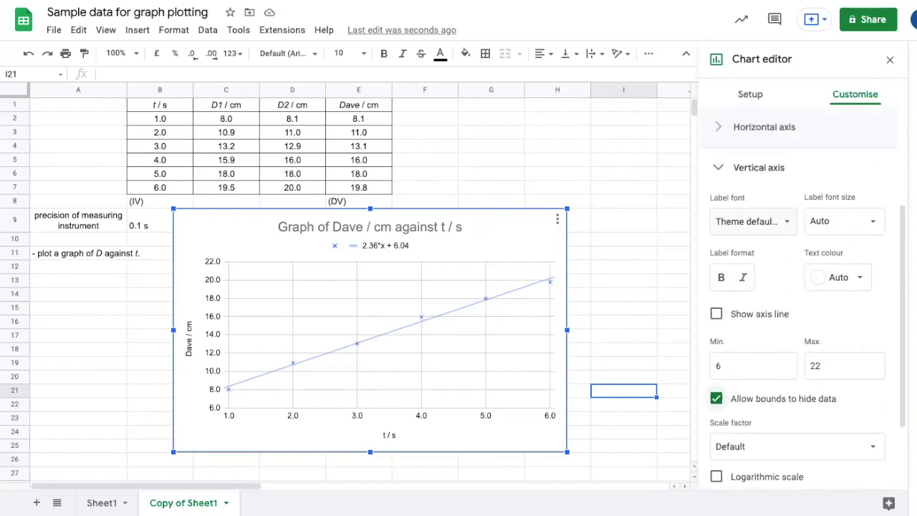
Step: Turn on minor gridlines for the horizontal axis with a minor count of 4
left_click(759, 168)
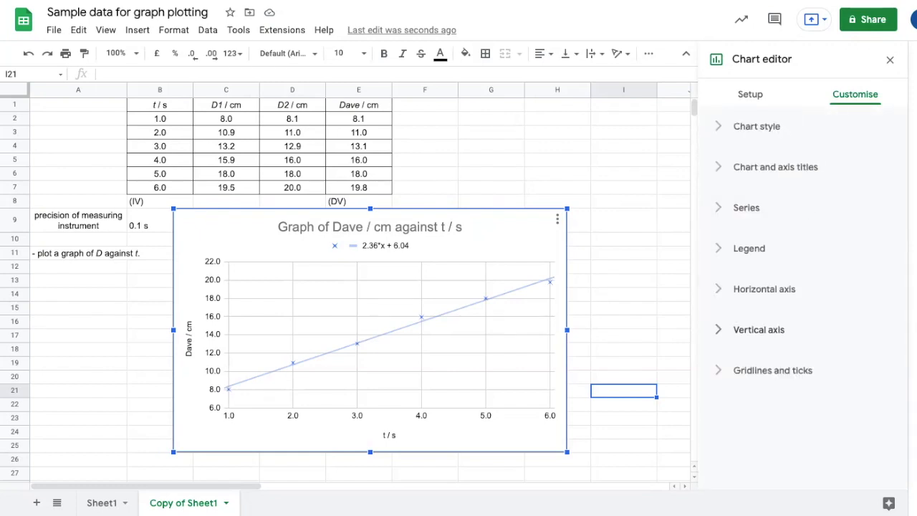
left_click(772, 370)
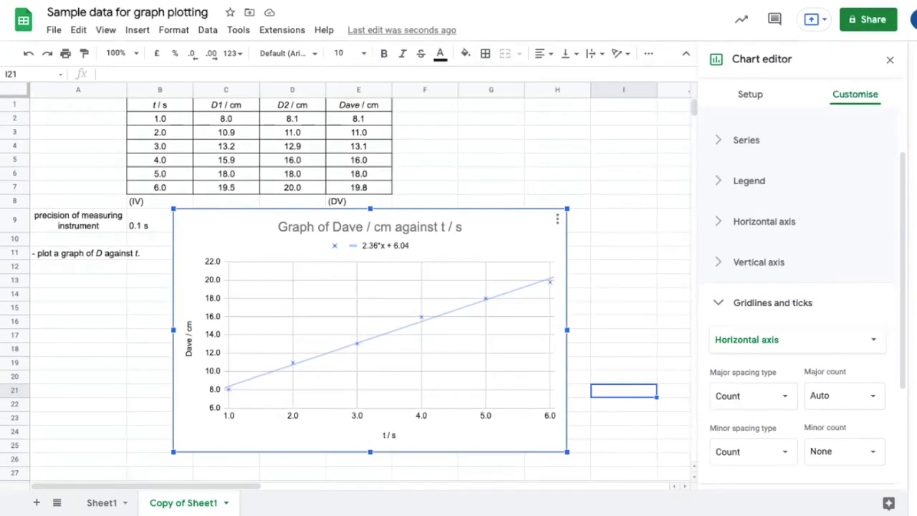
scroll(344, 286, "down", 1)
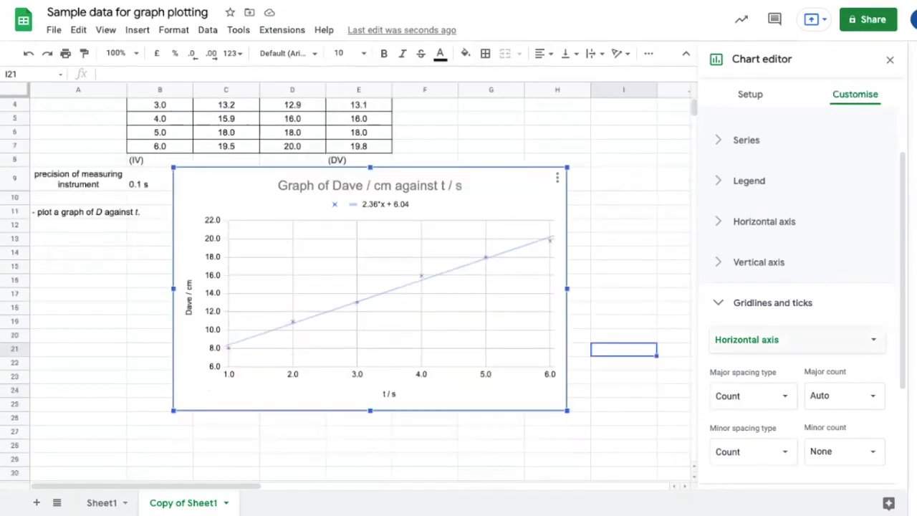
scroll(795, 300, "down", 2)
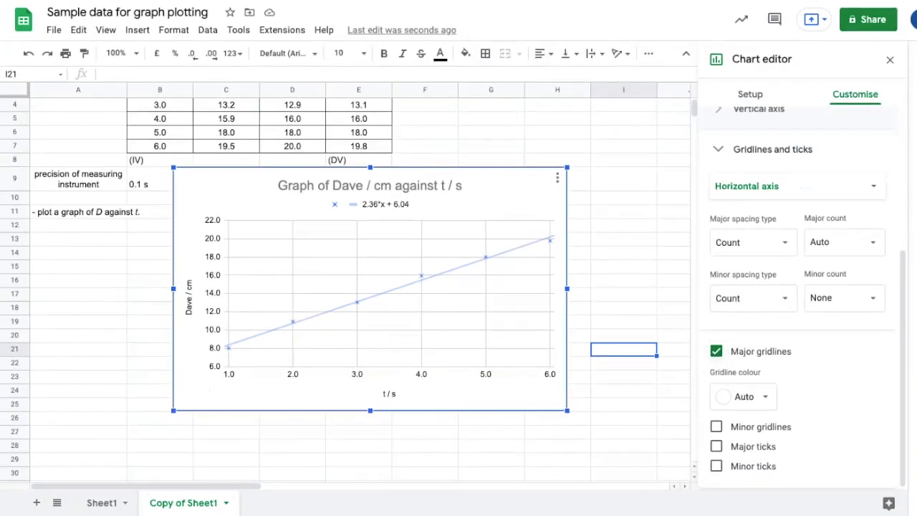
left_click(716, 426)
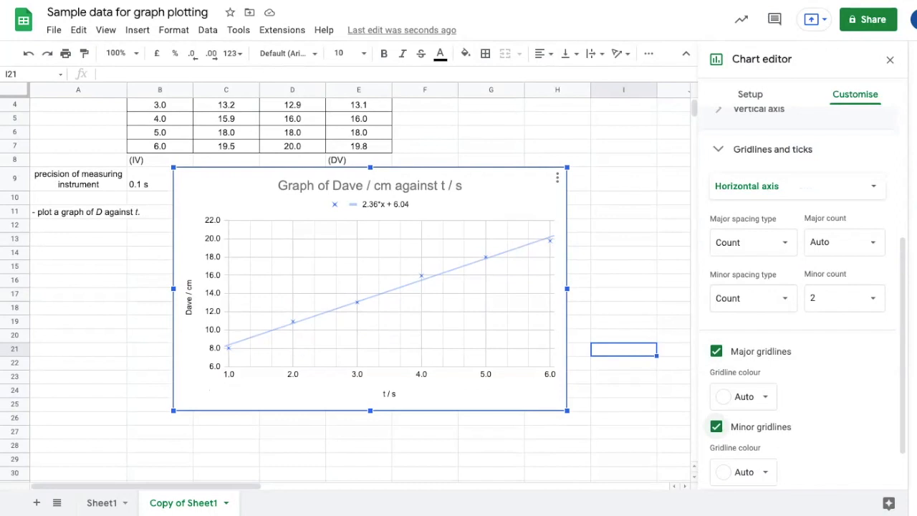
left_click(841, 299)
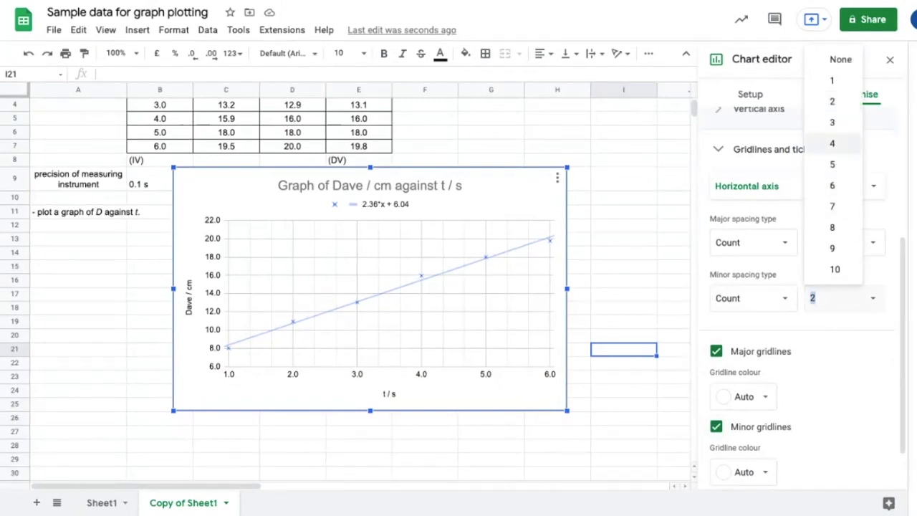
left_click(835, 144)
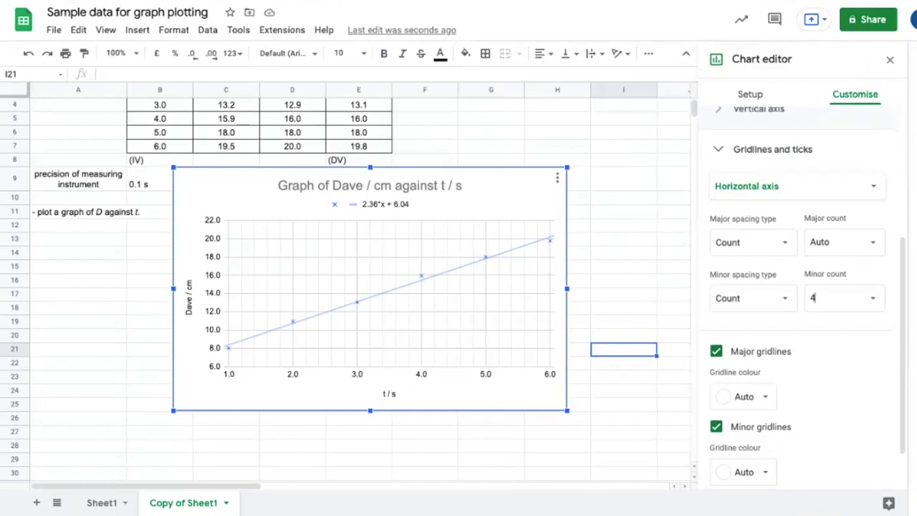
Step: Turn on minor gridlines for the vertical axis with a minor count of 4
left_click(795, 185)
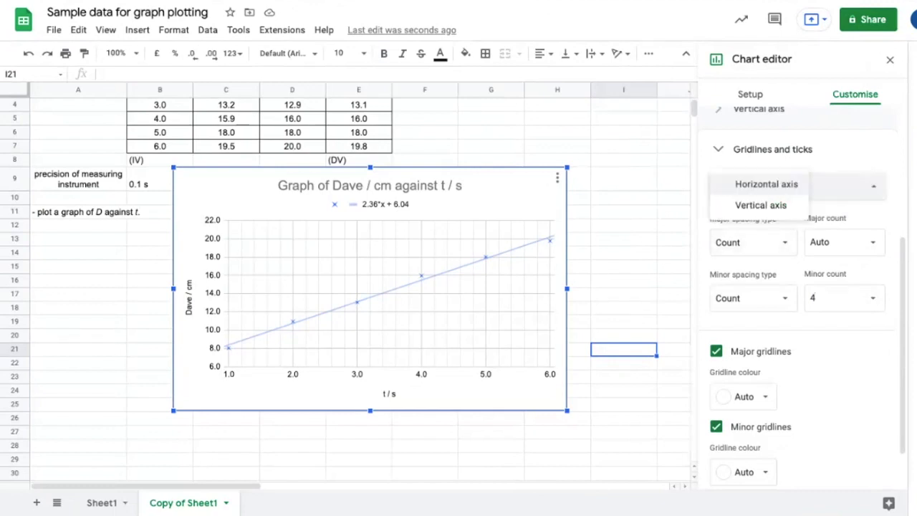
left_click(761, 205)
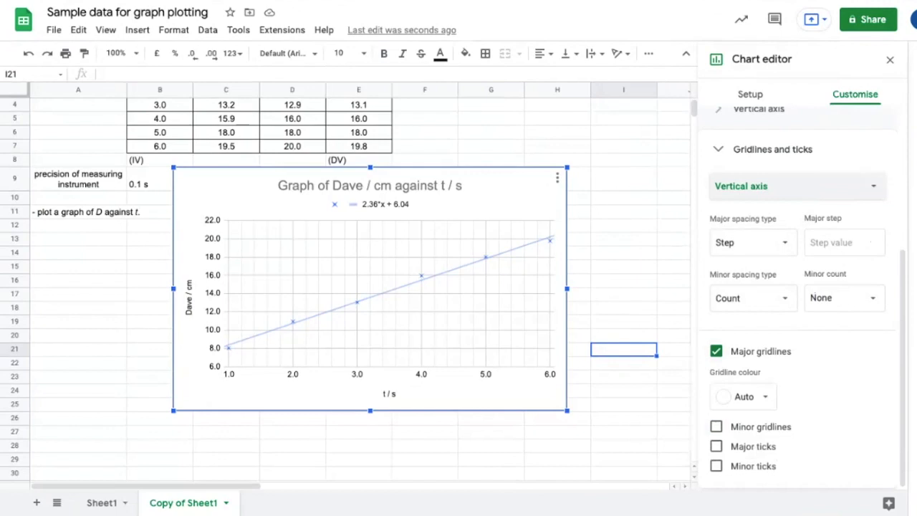
left_click(716, 426)
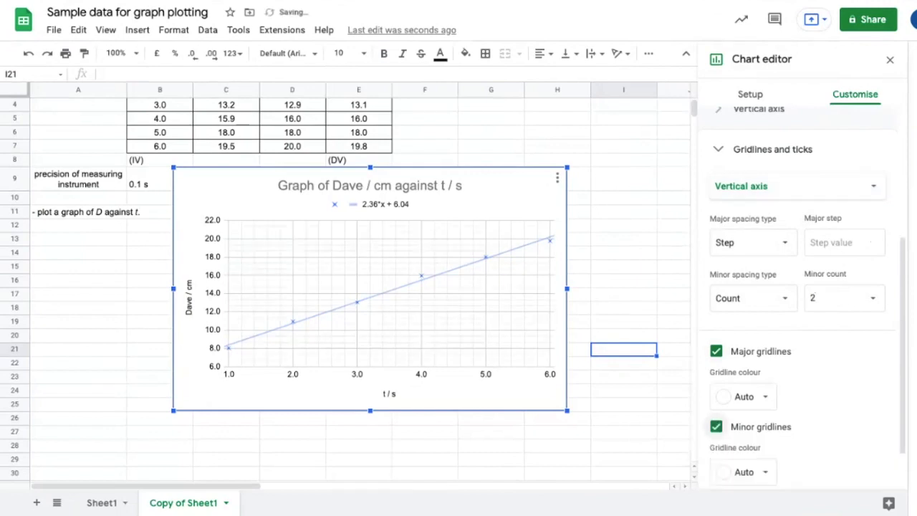
left_click(846, 299)
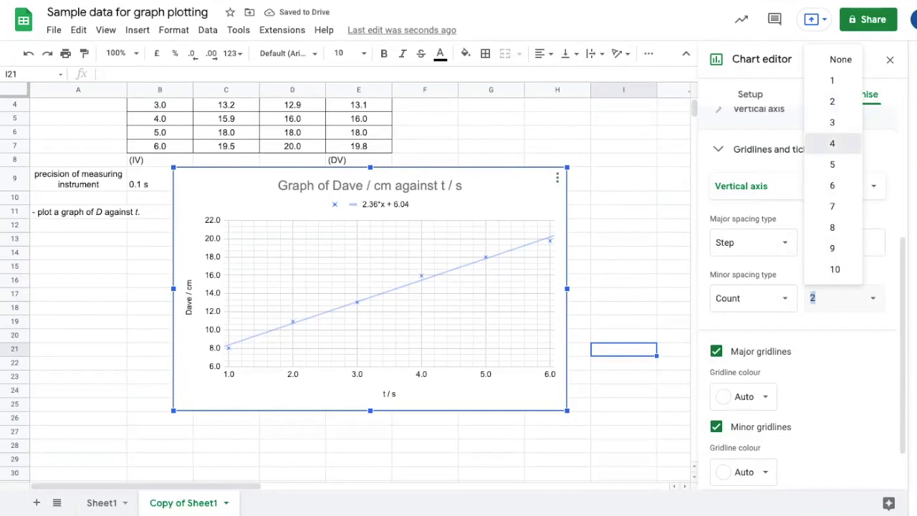
left_click(831, 143)
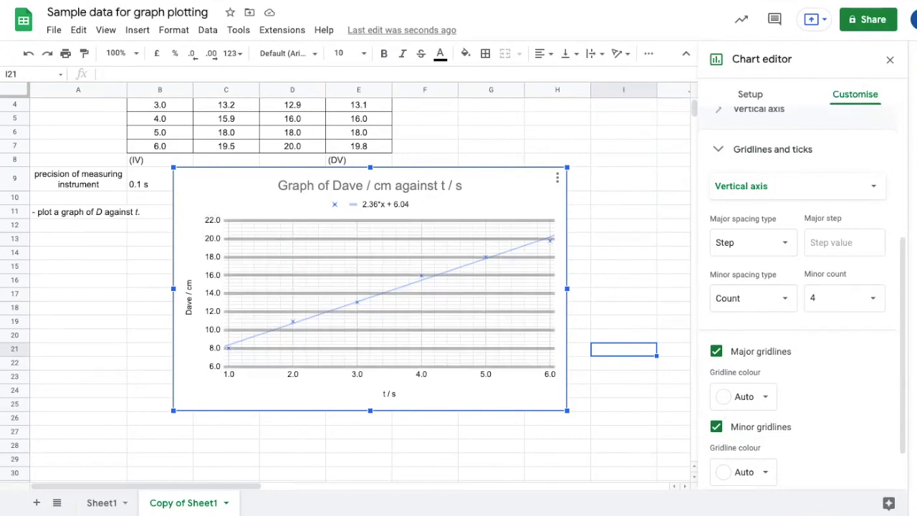
left_click(690, 431)
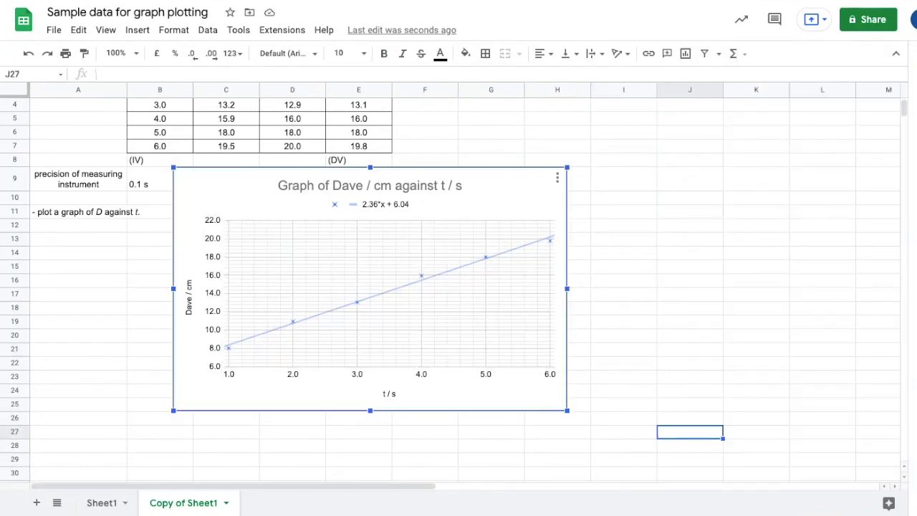
Step: Switch to the report document and paste the chart unlinked below the 'Graph:' heading
key("ctrl+Tab")
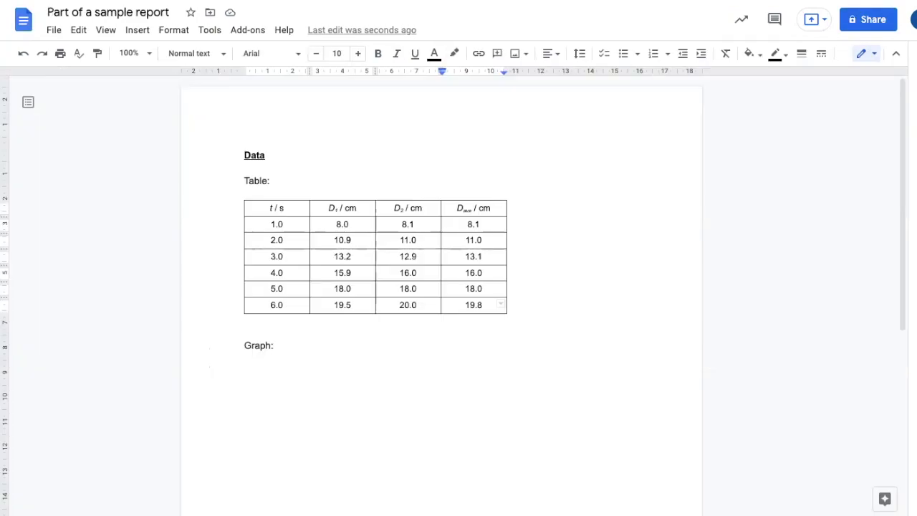
key("ctrl+v")
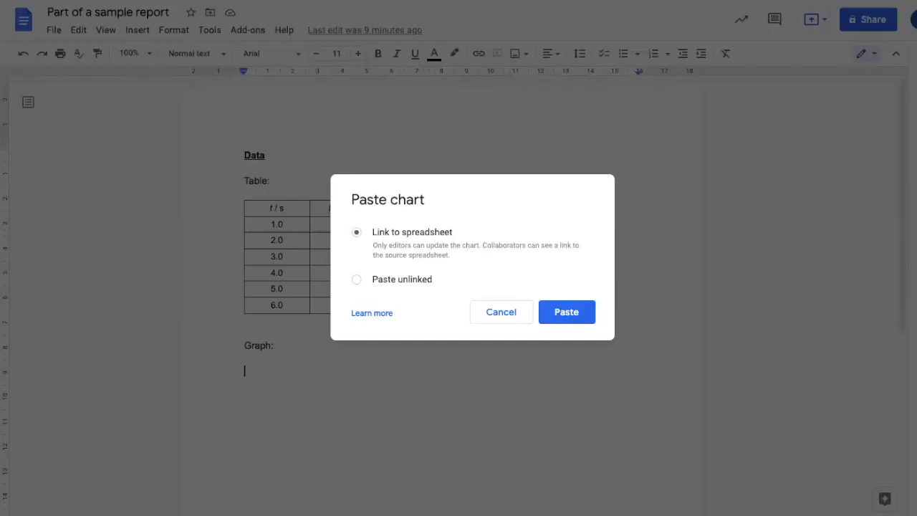
left_click(356, 279)
left_click(565, 311)
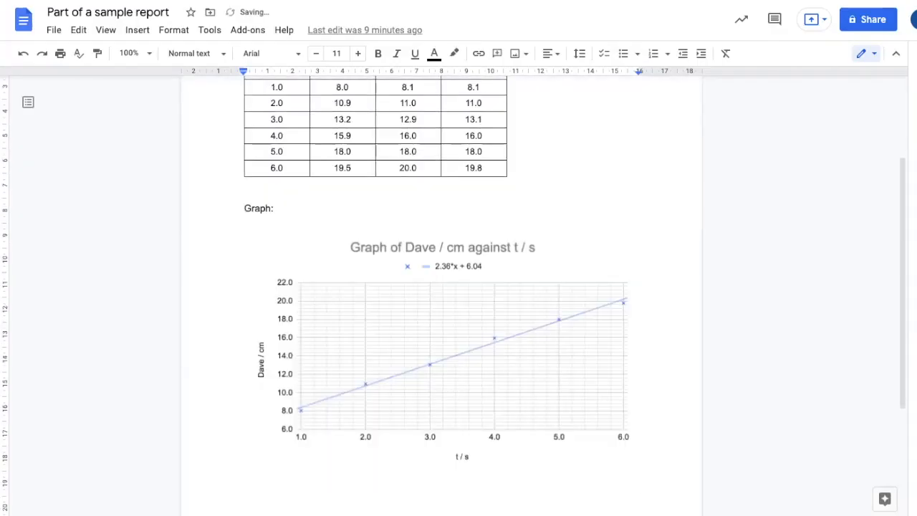
Step: Below the pasted chart, add a new line reading 'Equation of the line of best-fit: (y= mx+c)'
scroll(642, 470, "down", 1)
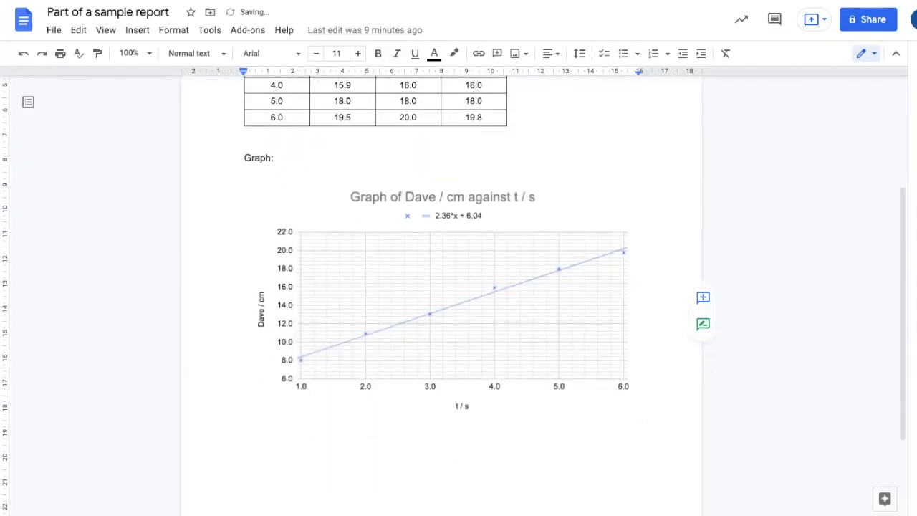
scroll(642, 419, "down", 1)
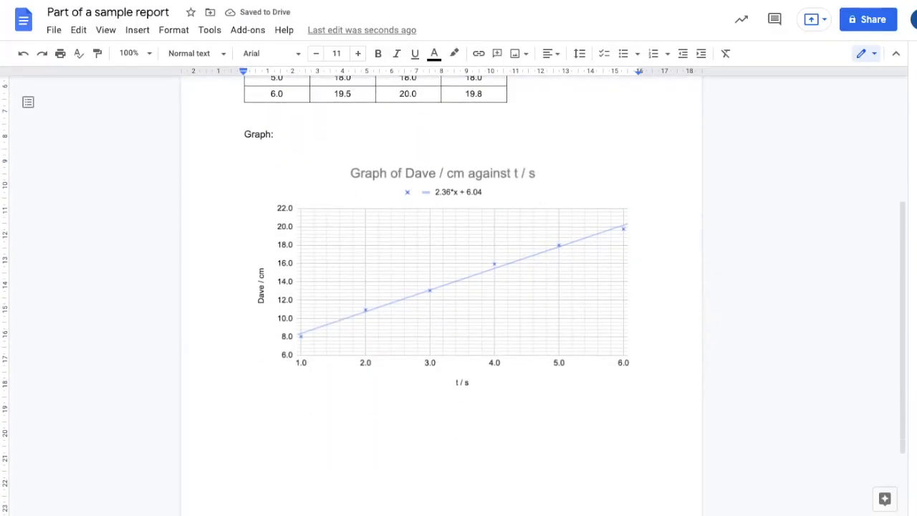
left_click(639, 395)
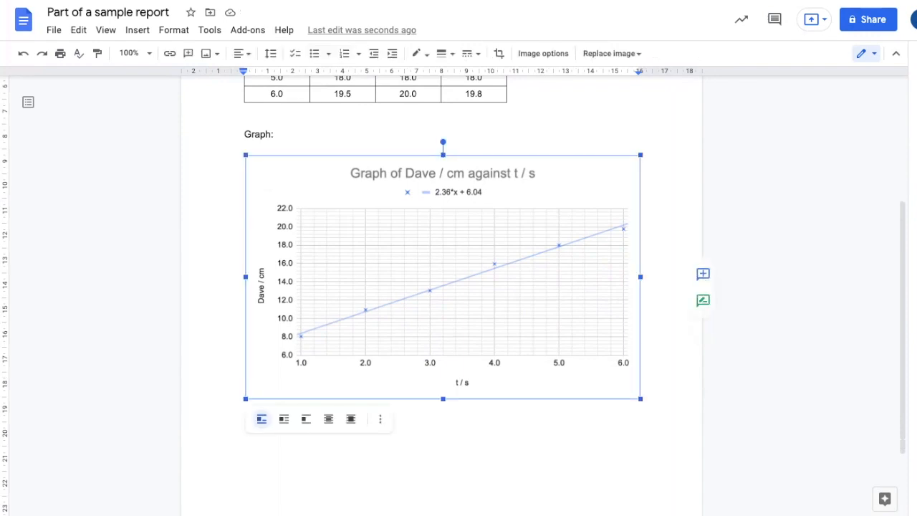
left_click(642, 396)
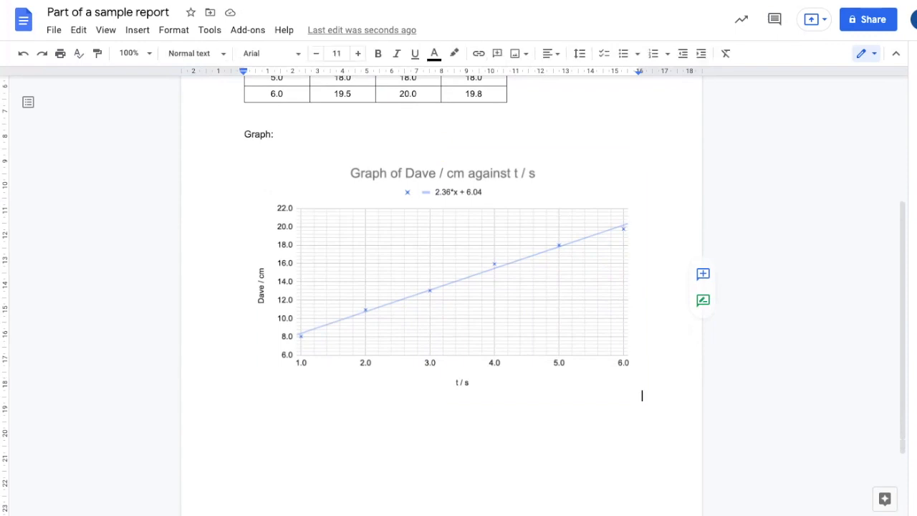
key("Return")
type("Equation of")
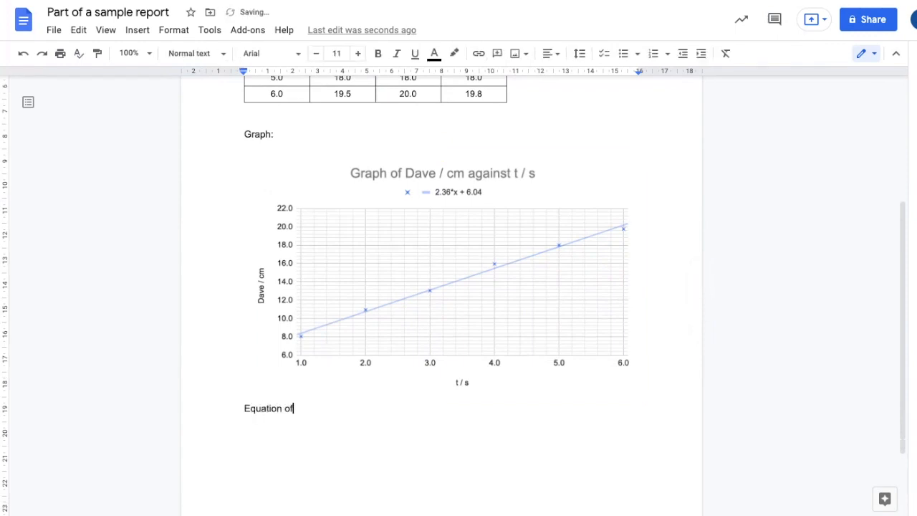
type(" the line of best-fit")
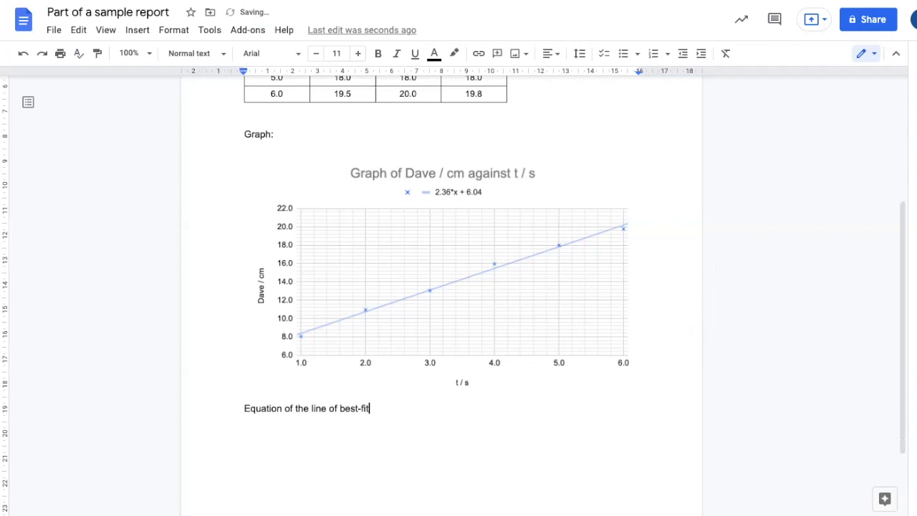
type(": (y= mx+c)")
key("Return")
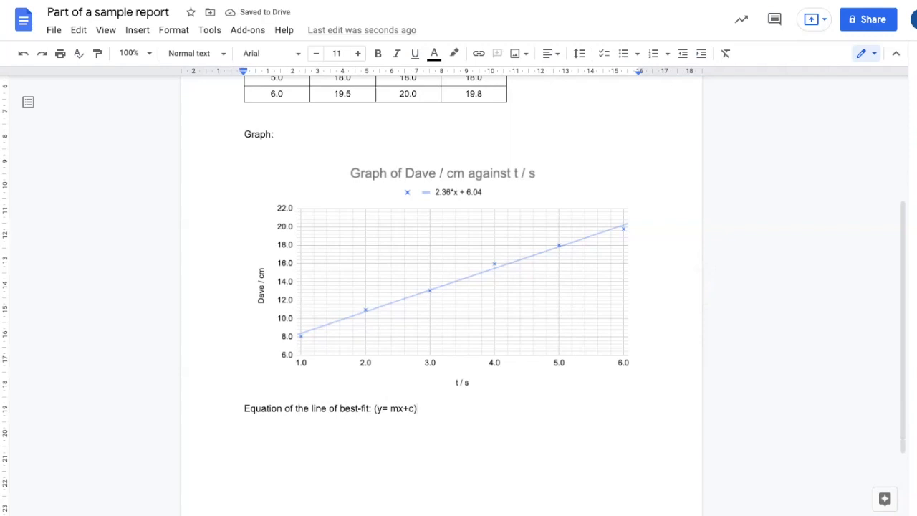
Step: On the next line, enter the equation 'Dave = 2.36t + 6.04'
type("Dave =")
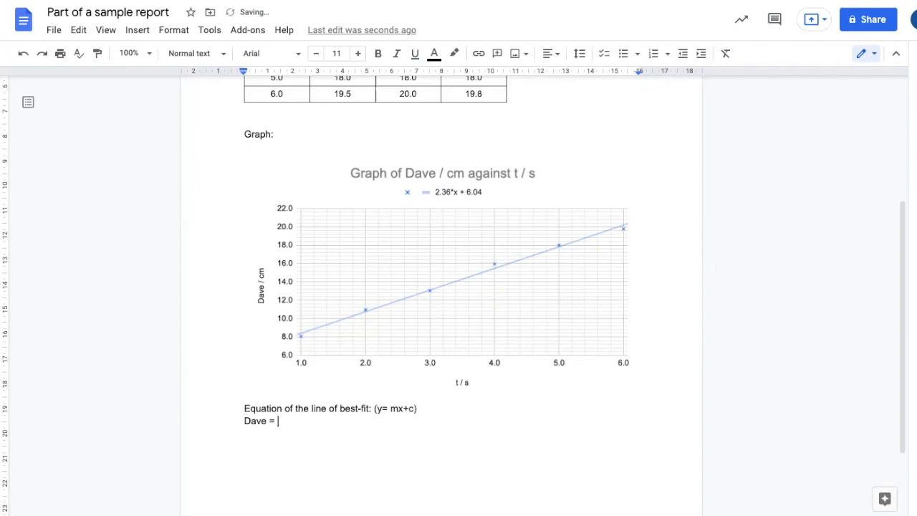
type(" 2.36t +6.04")
Step: Format the letters 'ave' after D in the equation as subscript
left_click(306, 421)
left_click(262, 421)
left_click_drag(267, 421, 245, 421)
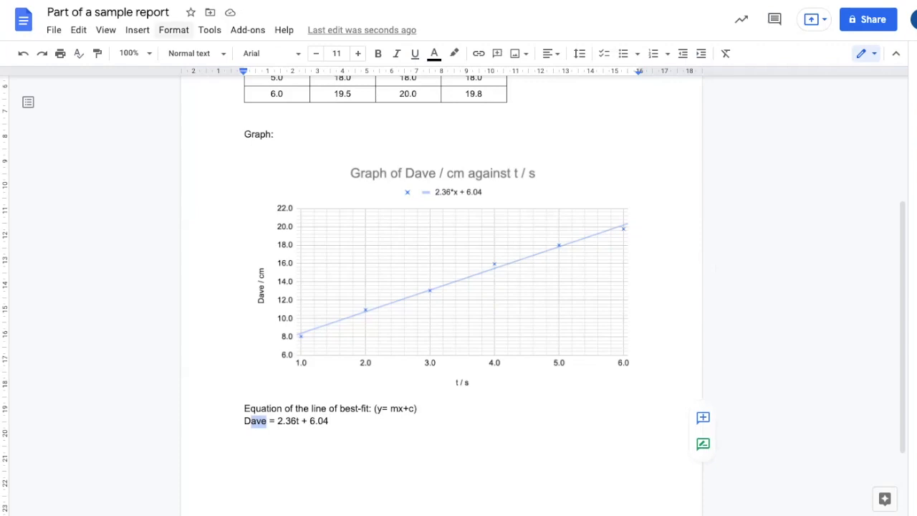
left_click(173, 30)
mouse_move(215, 53)
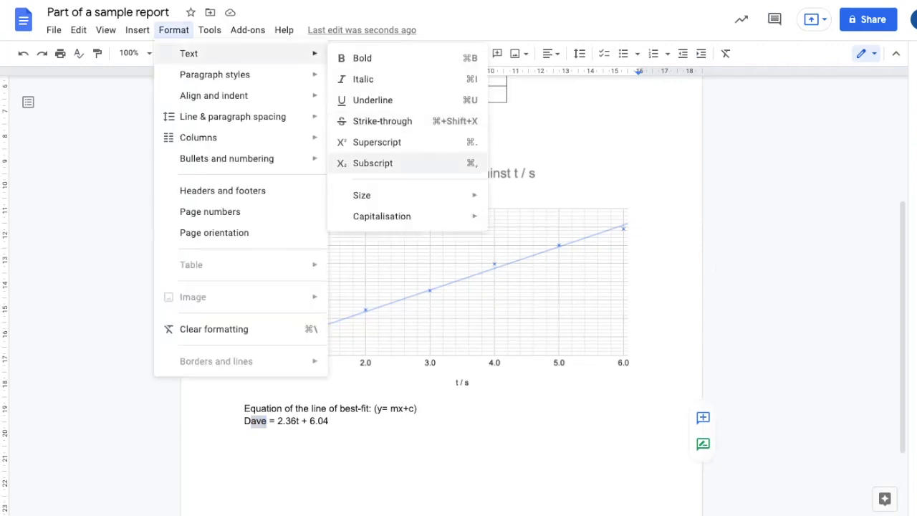
left_click(372, 163)
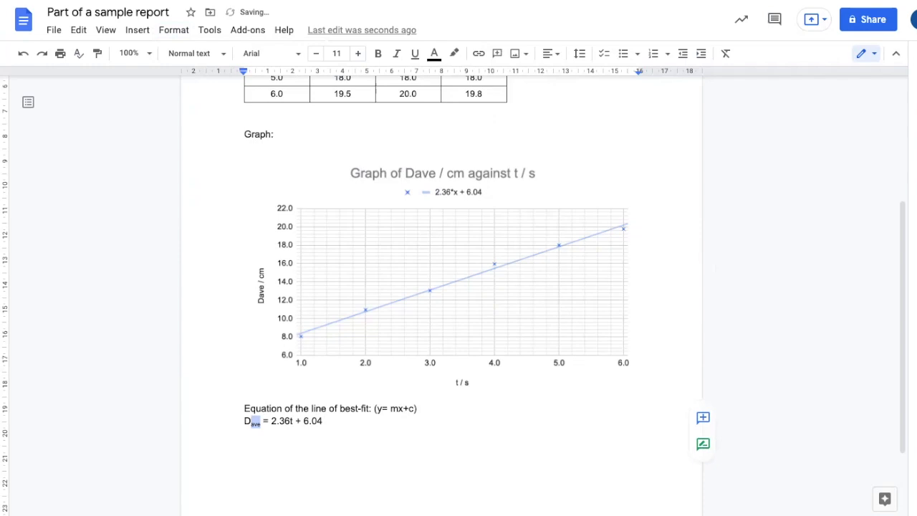
Step: Italicize the D with its 'ave' subscript and the variable t in the equation
key("Home")
key("shift+Right")
key("shift+Right")
key("shift+Right")
key("shift+Right")
key("ctrl+i")
left_click(292, 421)
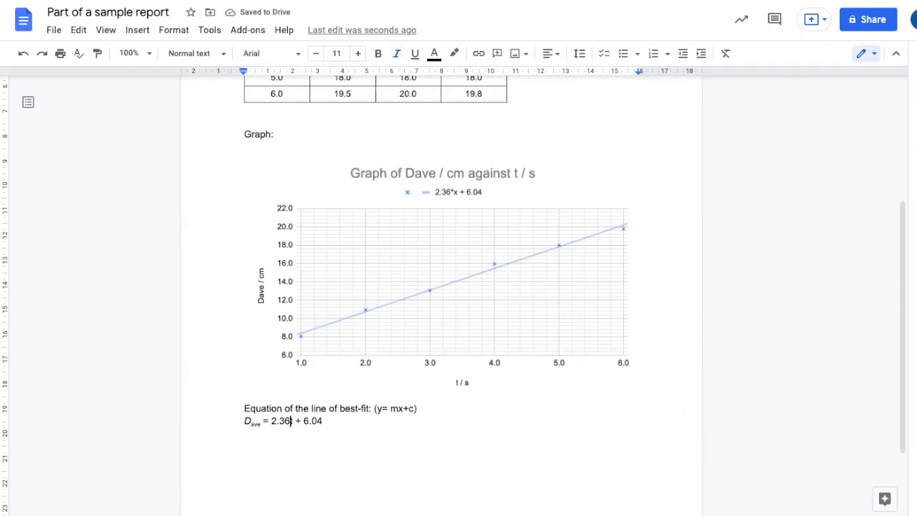
key("ctrl+i")
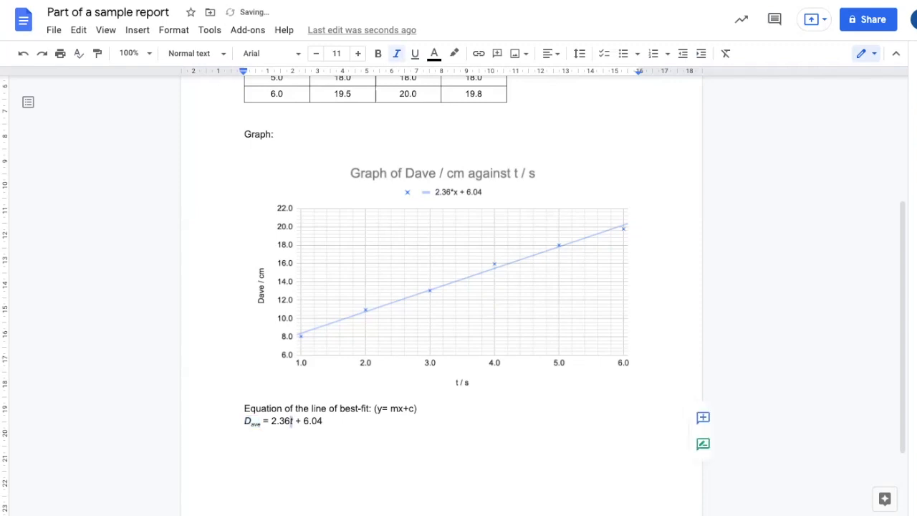
left_click(323, 421)
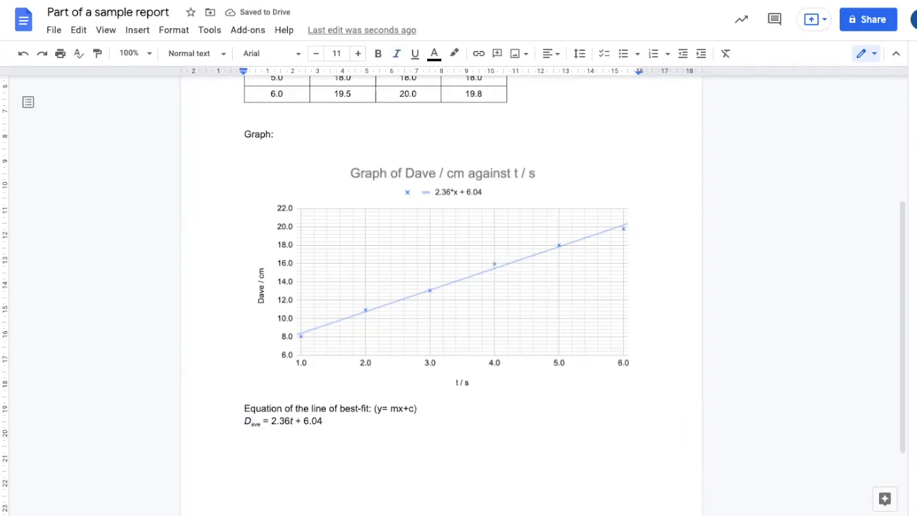